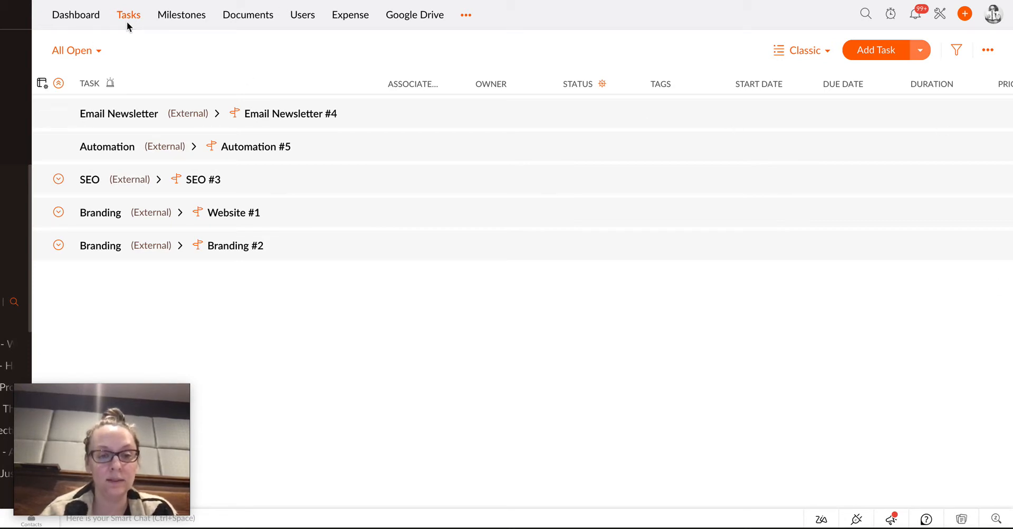
- Review the project's milestones, then return to the tasks and examine those in the SEO task list
{"action": "left_click", "coordinate": [183, 17]}
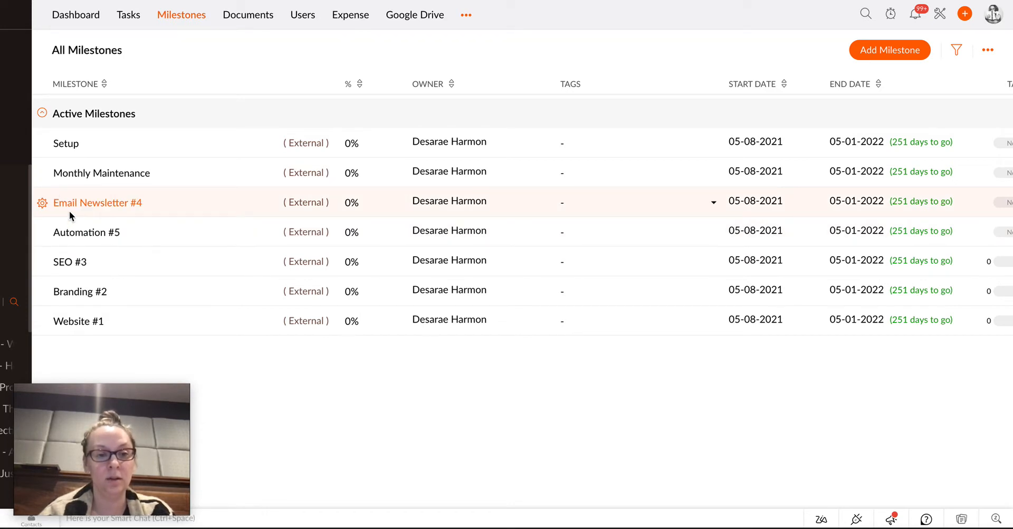
{"action": "left_click", "coordinate": [125, 13]}
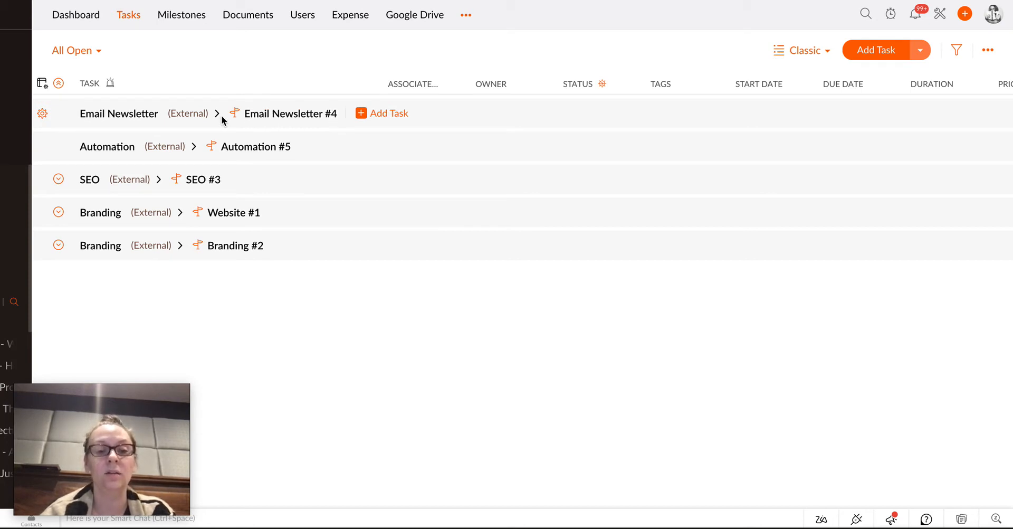
{"action": "left_click", "coordinate": [59, 181]}
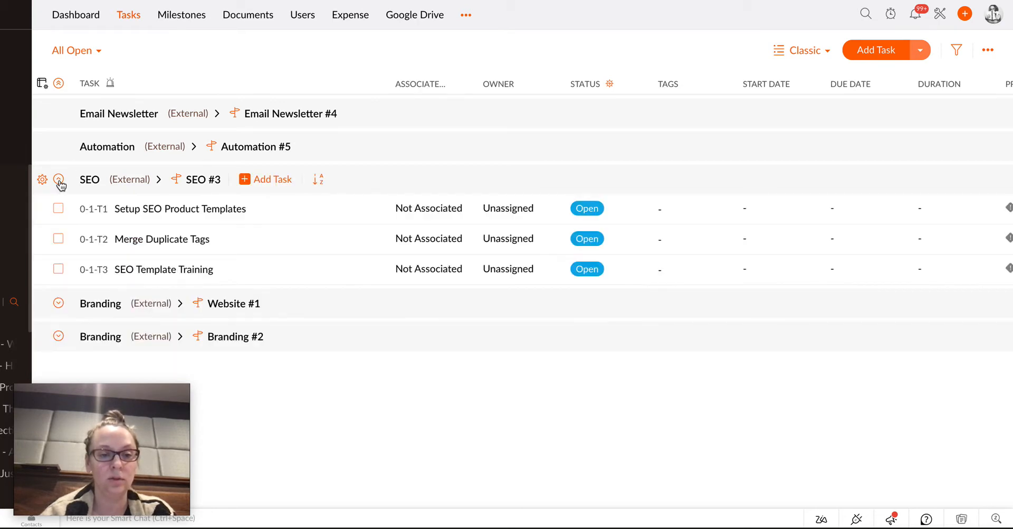
{"action": "left_click", "coordinate": [59, 181]}
{"action": "left_click", "coordinate": [59, 181]}
{"action": "left_click", "coordinate": [59, 181]}
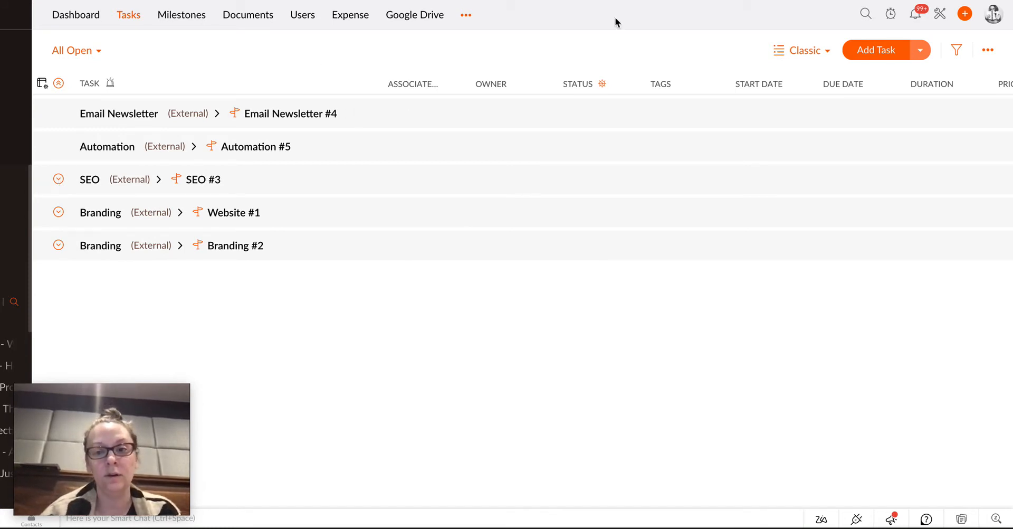
- Switch the task list to the Plain view and move the Priority column directly after Status
{"action": "left_click", "coordinate": [795, 58]}
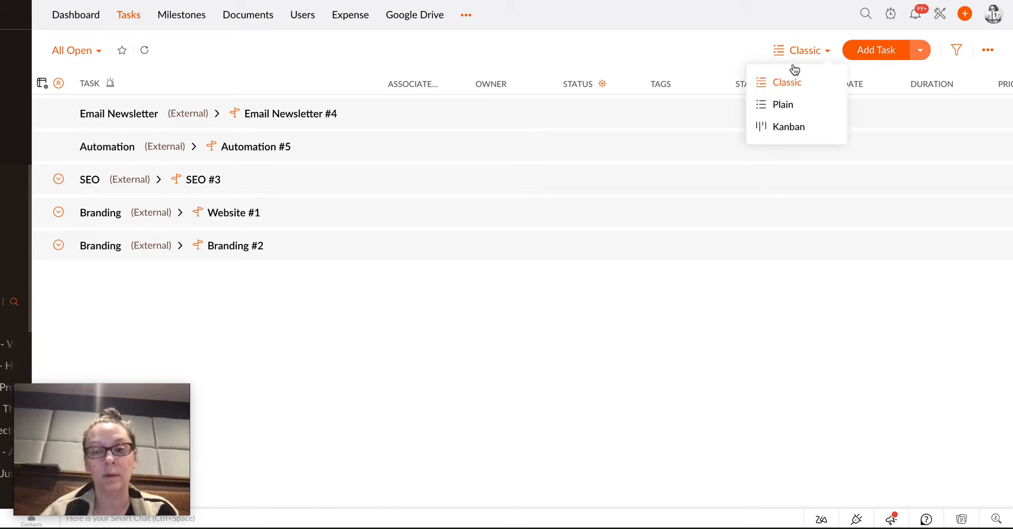
{"action": "left_click", "coordinate": [792, 105]}
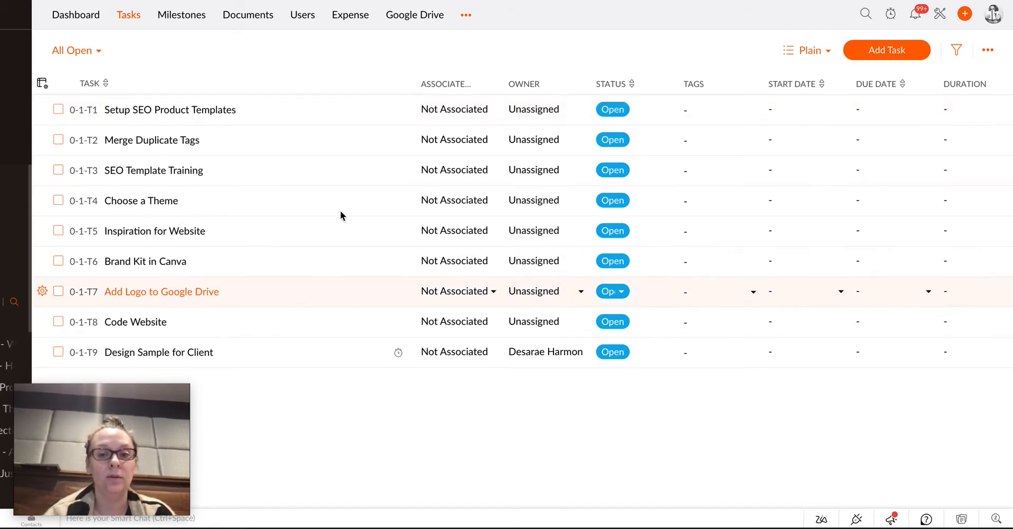
{"action": "left_click", "coordinate": [43, 84]}
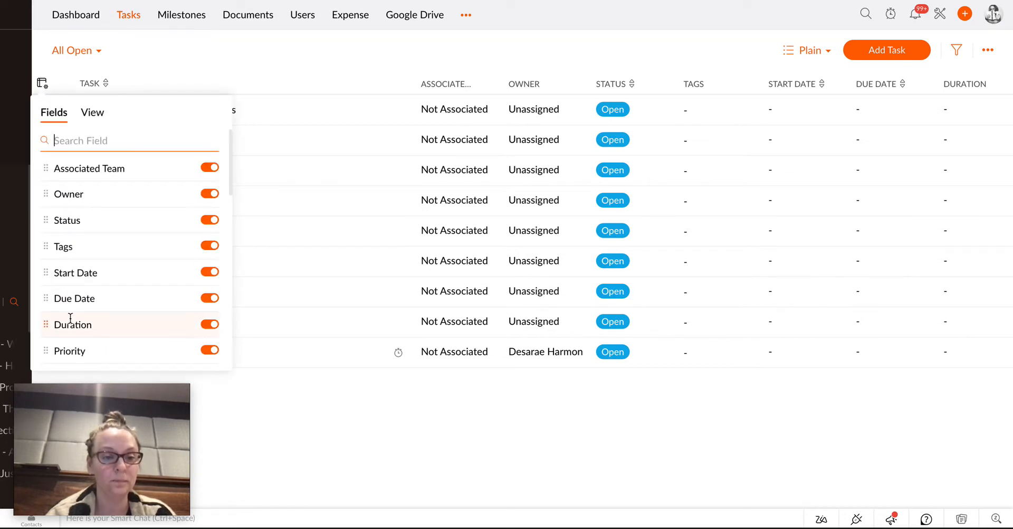
{"action": "left_click_drag", "start_coordinate": [46, 350], "coordinate": [43, 246]}
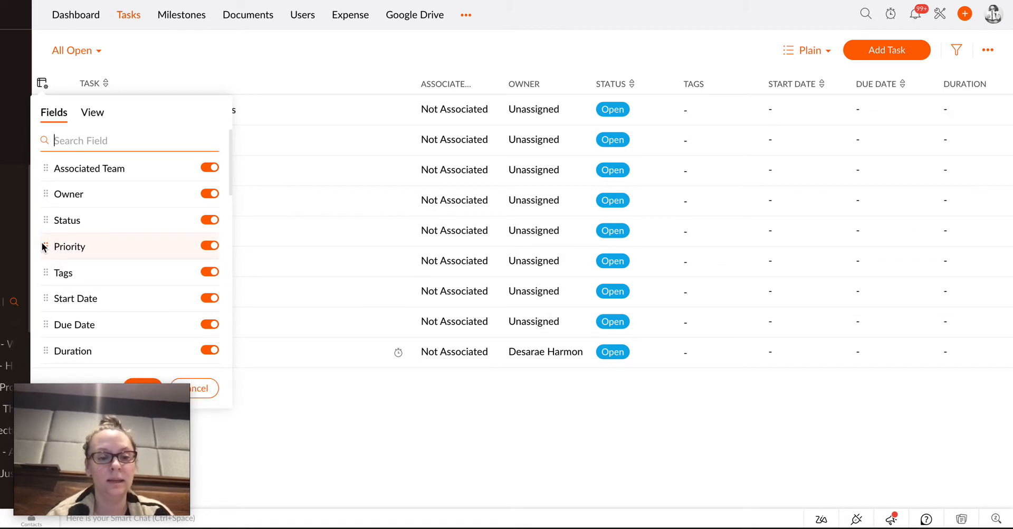
{"action": "scroll", "coordinate": [136, 367], "scroll_direction": "down", "scroll_amount": 1}
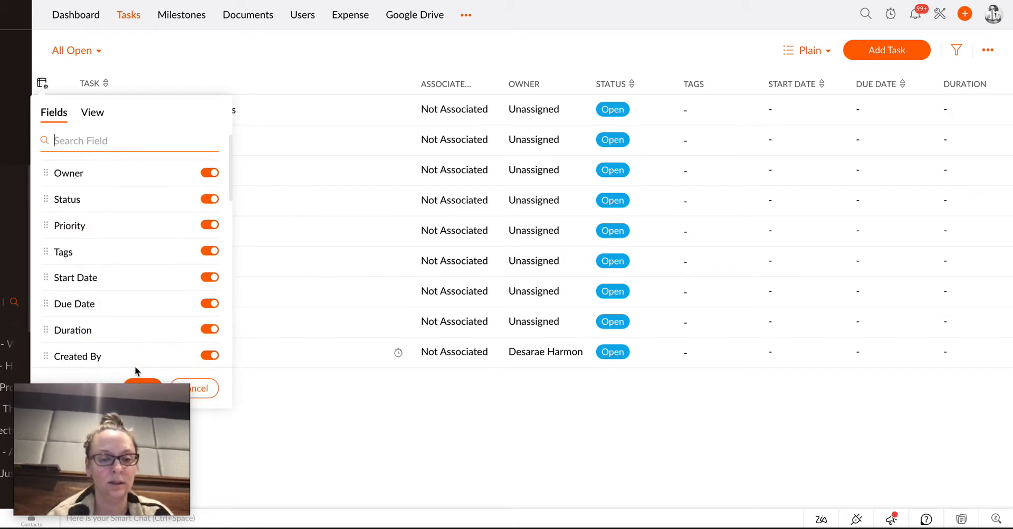
{"action": "left_click", "coordinate": [142, 383]}
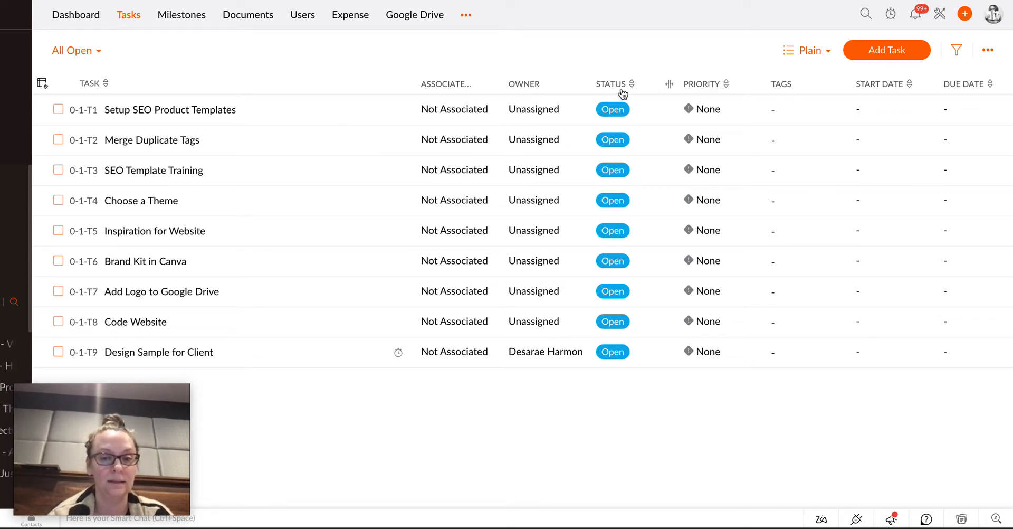
- Hide the Associated Team column from the task list
{"action": "scroll", "coordinate": [603, 152], "scroll_direction": "right", "scroll_amount": 10}
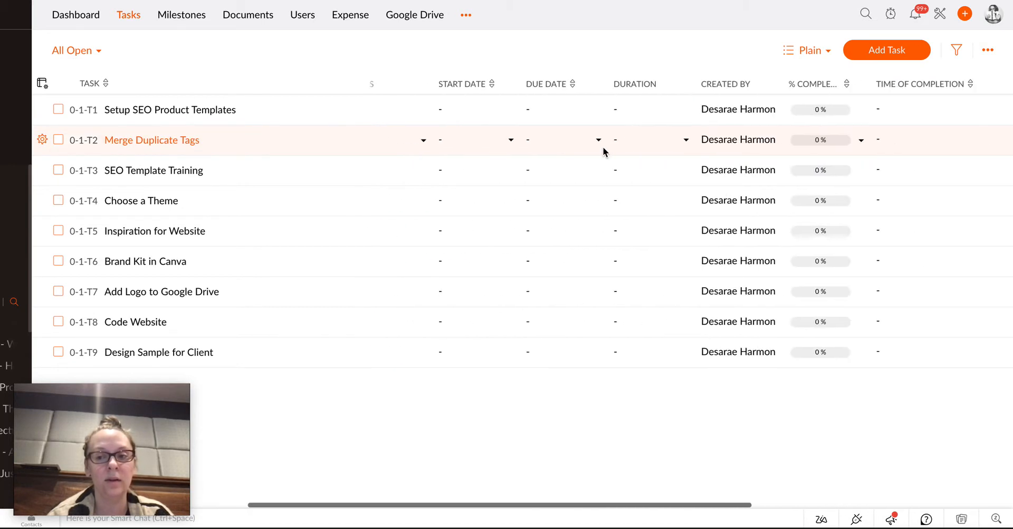
{"action": "scroll", "coordinate": [604, 152], "scroll_direction": "left", "scroll_amount": 10}
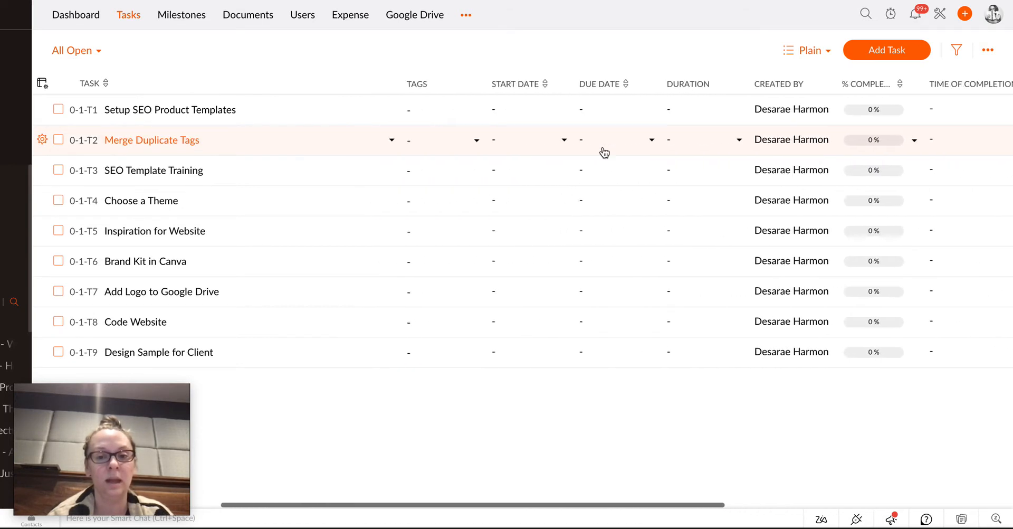
{"action": "left_click", "coordinate": [40, 84]}
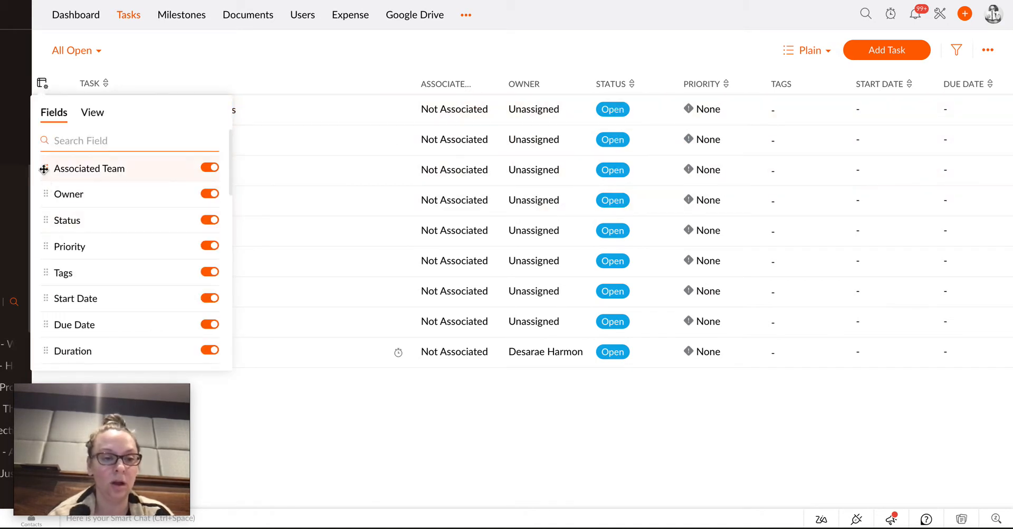
{"action": "left_click", "coordinate": [211, 168]}
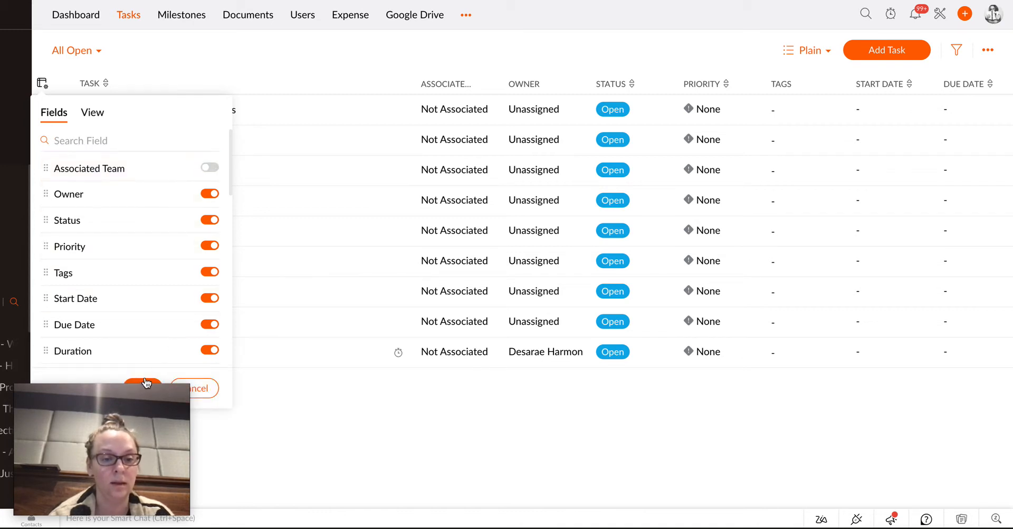
{"action": "left_click", "coordinate": [143, 384]}
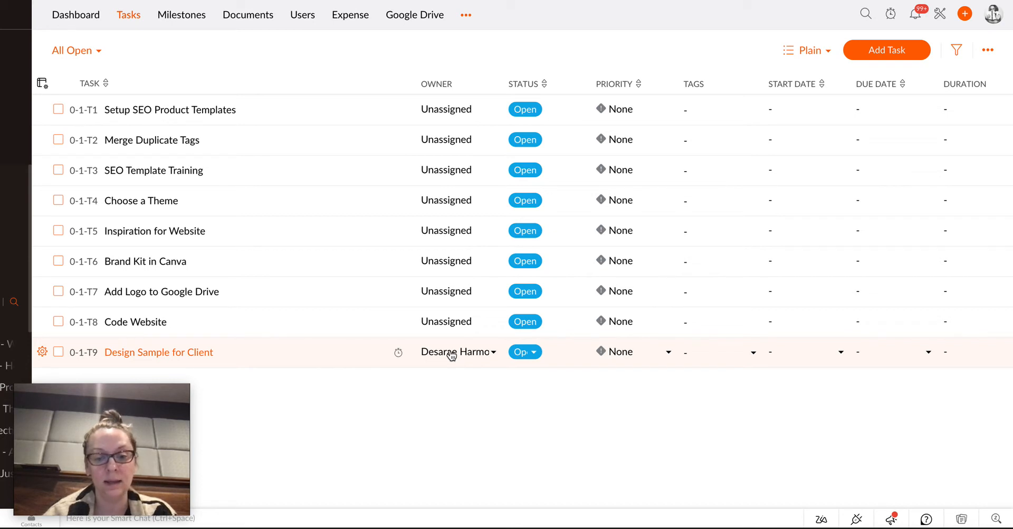
- Assign the available project user as owner of the Code Website task
{"action": "left_click", "coordinate": [448, 321]}
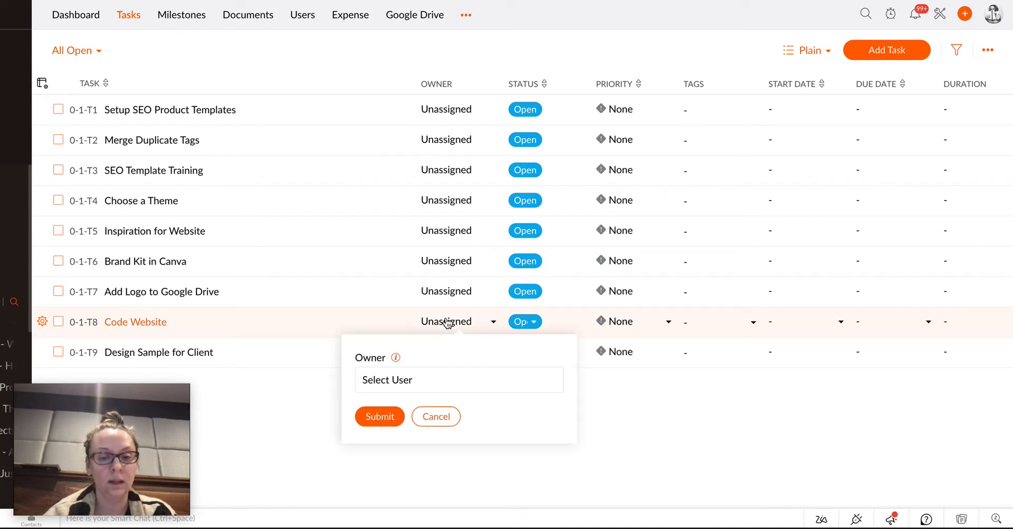
{"action": "left_click", "coordinate": [448, 375]}
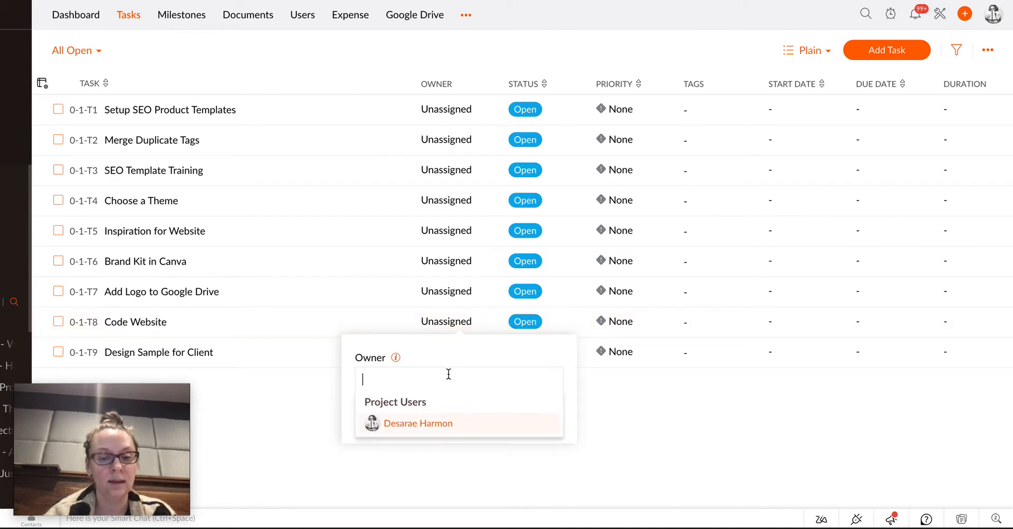
{"action": "left_click", "coordinate": [442, 433]}
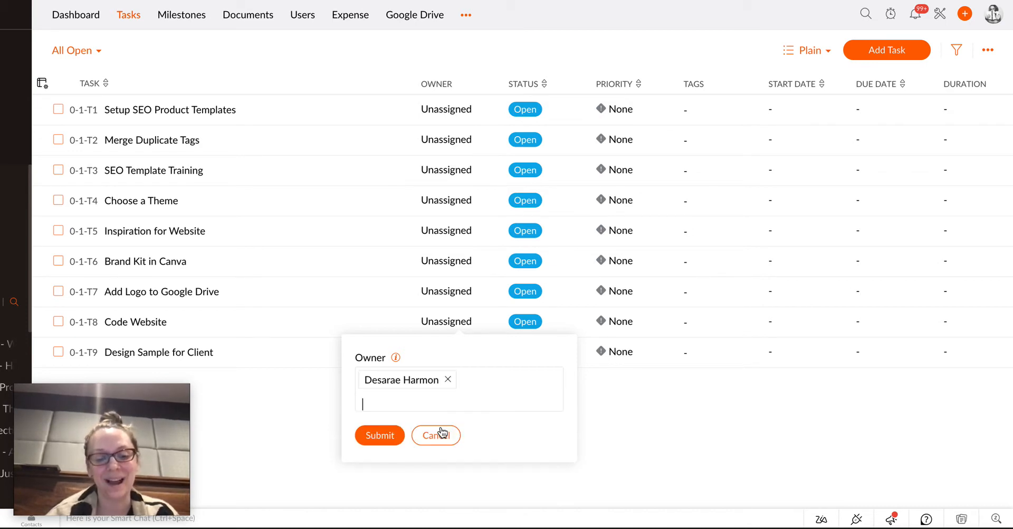
{"action": "left_click", "coordinate": [372, 436]}
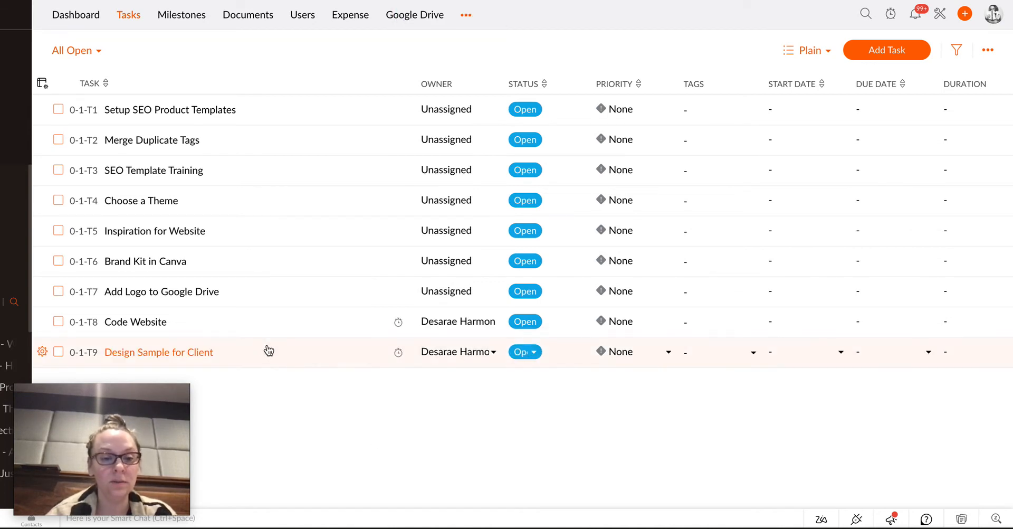
- Open the details of the Add Logo to Google Drive task and assign the project user as its owner
{"action": "left_click", "coordinate": [188, 297]}
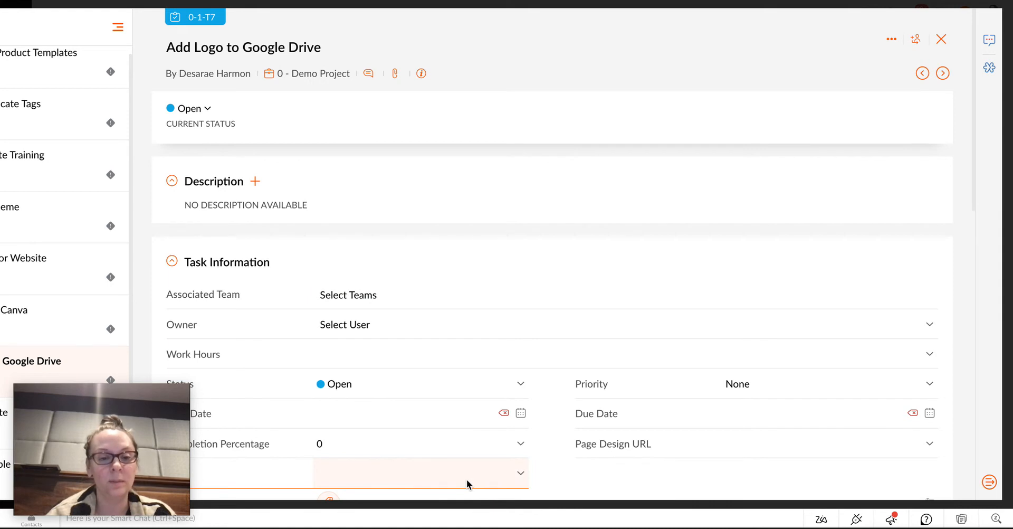
{"action": "left_click", "coordinate": [361, 322]}
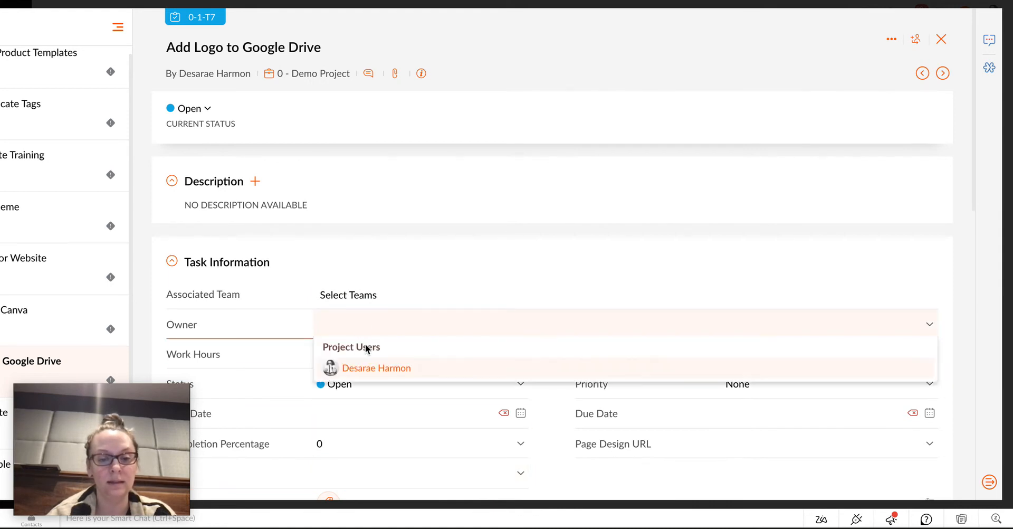
{"action": "left_click", "coordinate": [373, 363]}
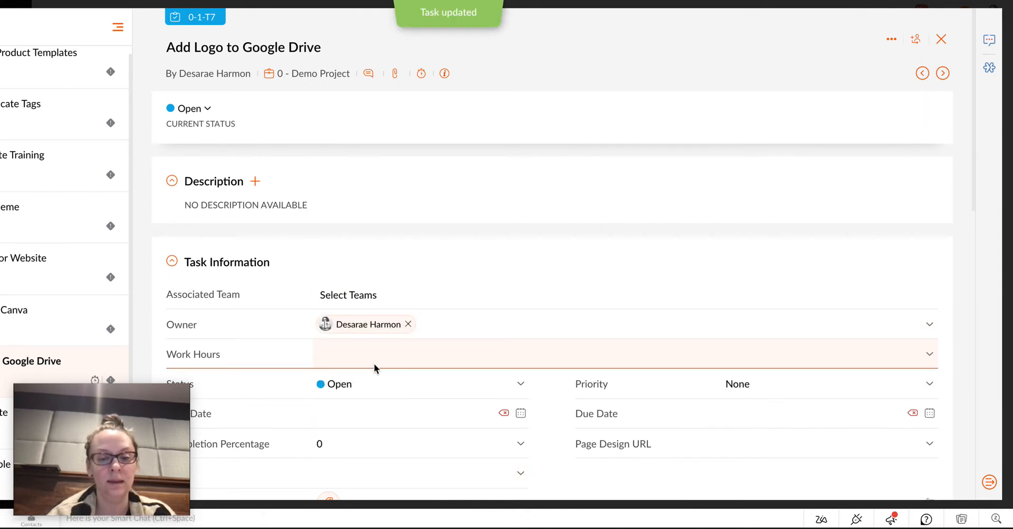
{"action": "scroll", "coordinate": [374, 363], "scroll_direction": "down", "scroll_amount": 5}
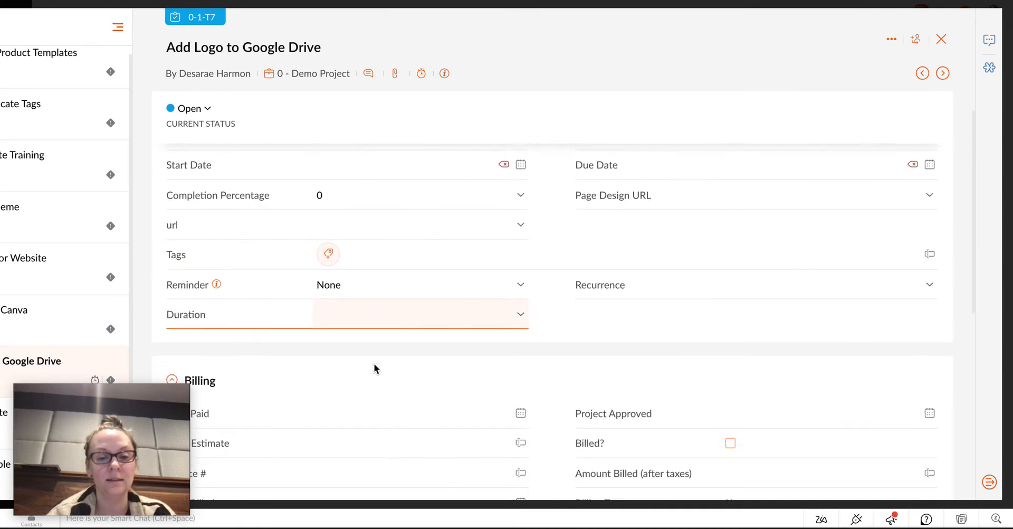
{"action": "scroll", "coordinate": [374, 363], "scroll_direction": "down", "scroll_amount": 3}
{"action": "scroll", "coordinate": [375, 367], "scroll_direction": "up", "scroll_amount": 5}
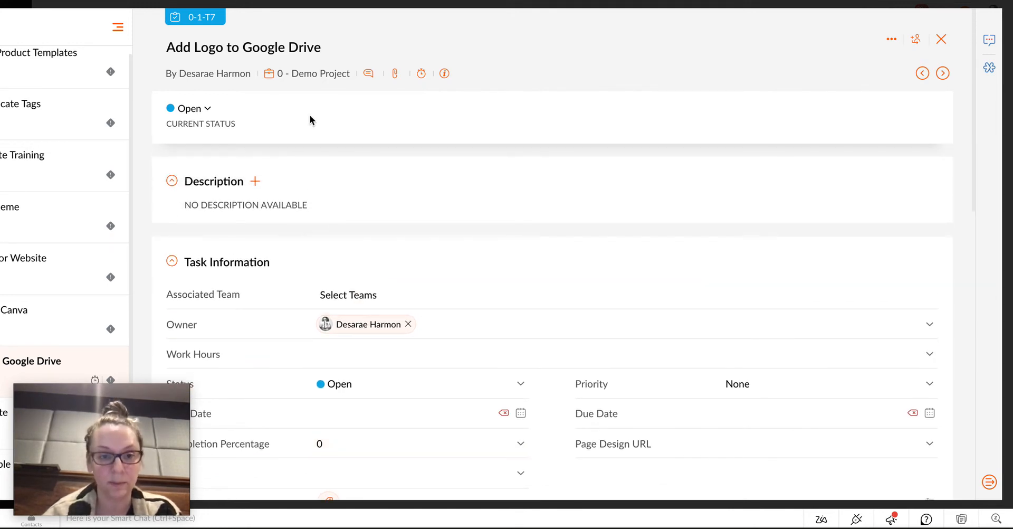
{"action": "left_click", "coordinate": [257, 183]}
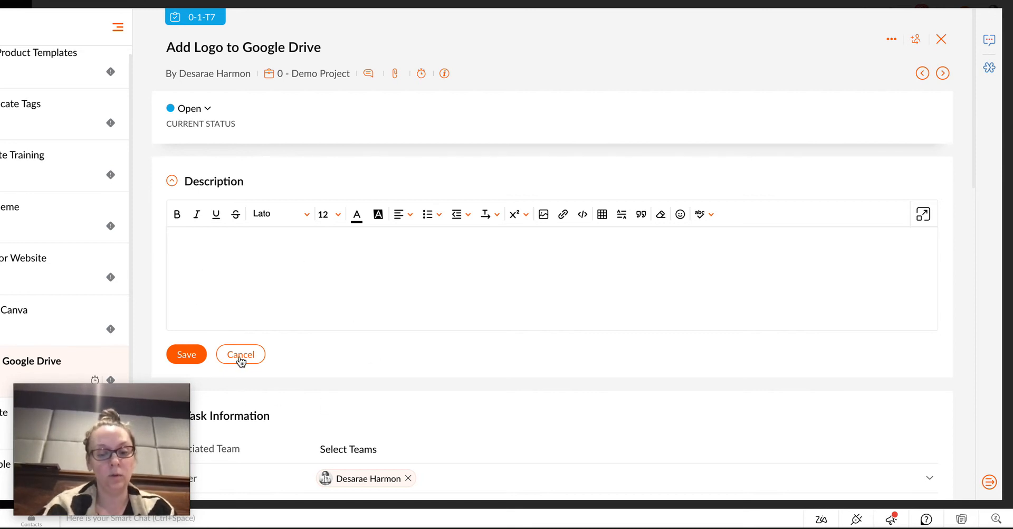
{"action": "type", "text": "http://drive.google.com"}
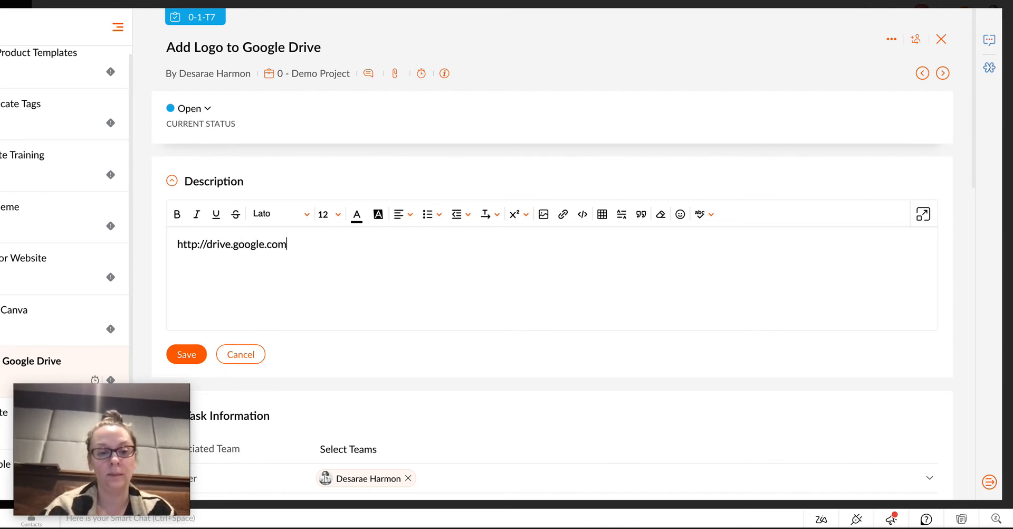
{"action": "key", "text": "ctrl+a"}
{"action": "key", "text": "Left"}
{"action": "type", "text": "Go to"}
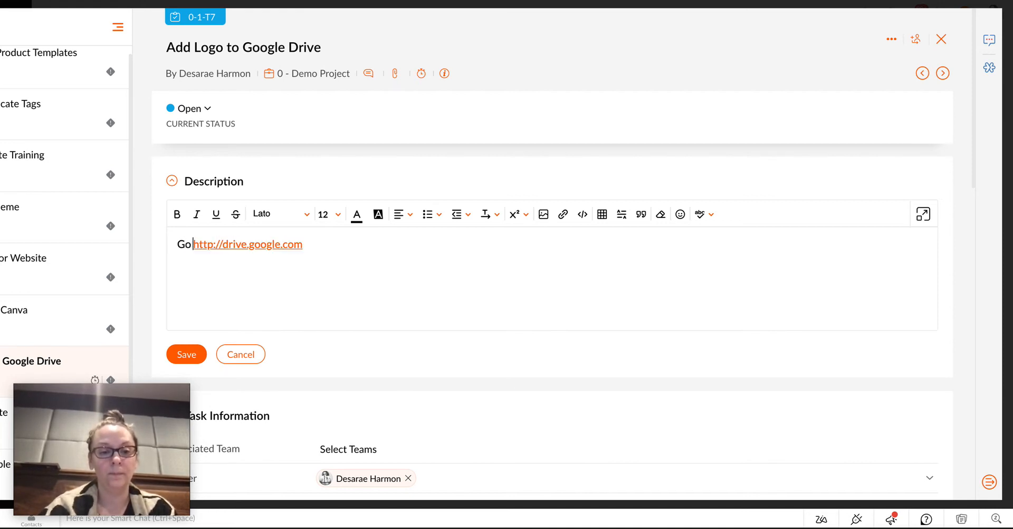
{"action": "key", "text": "ctrl+a"}
{"action": "key", "text": "Right"}
{"action": "key", "text": "Return"}
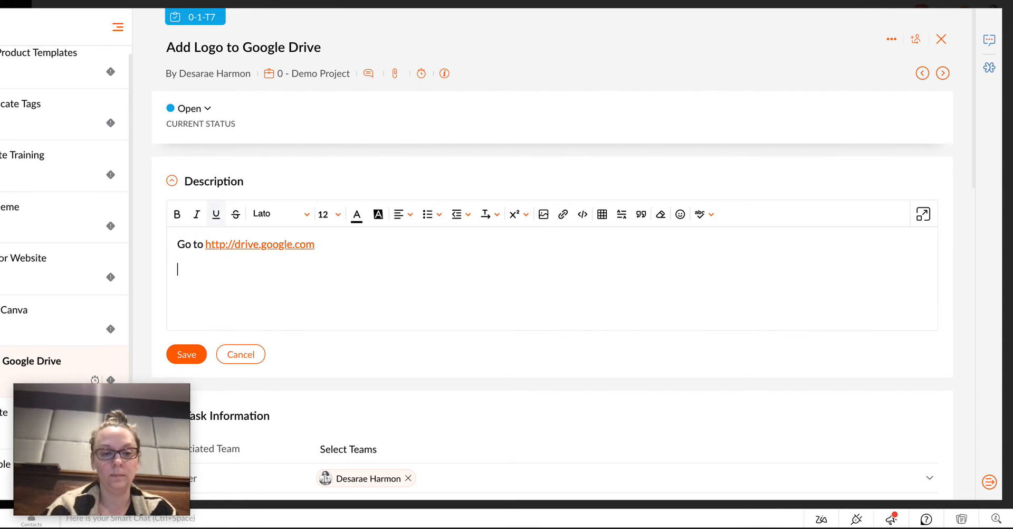
- Add the line "Go to the Logo folder and add your logo images", save the description and close the task details
{"action": "type", "text": "Go to the Logo folder and ad"}
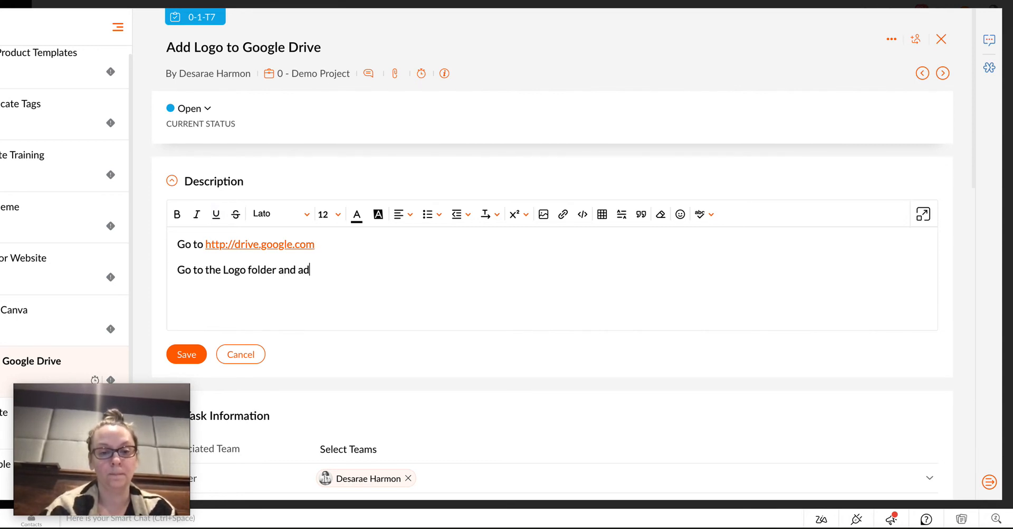
{"action": "type", "text": "d your logo im"}
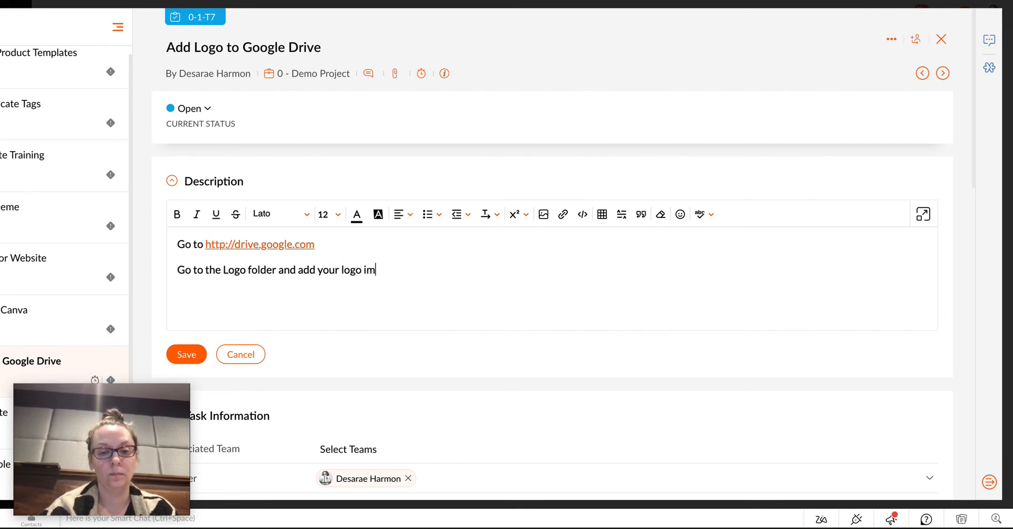
{"action": "type", "text": "ages"}
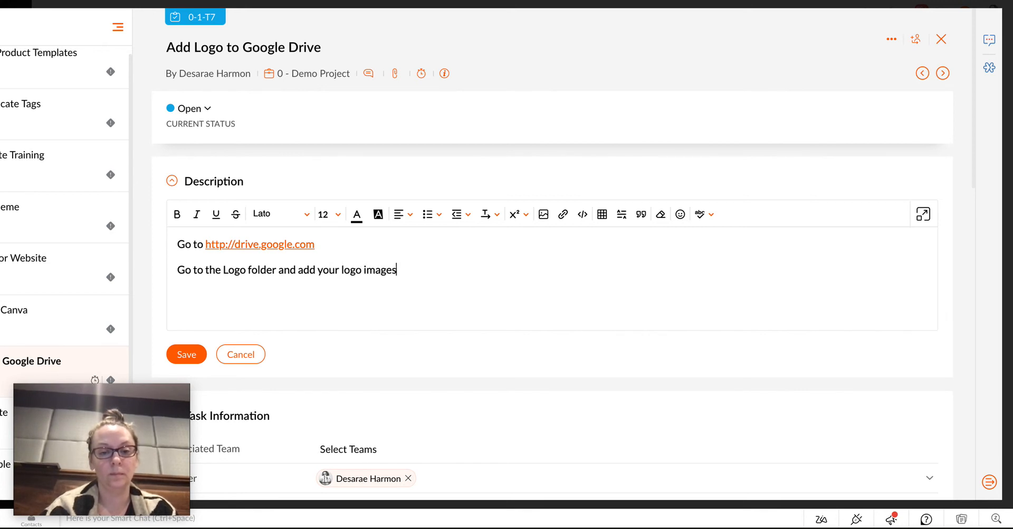
{"action": "left_click", "coordinate": [186, 353]}
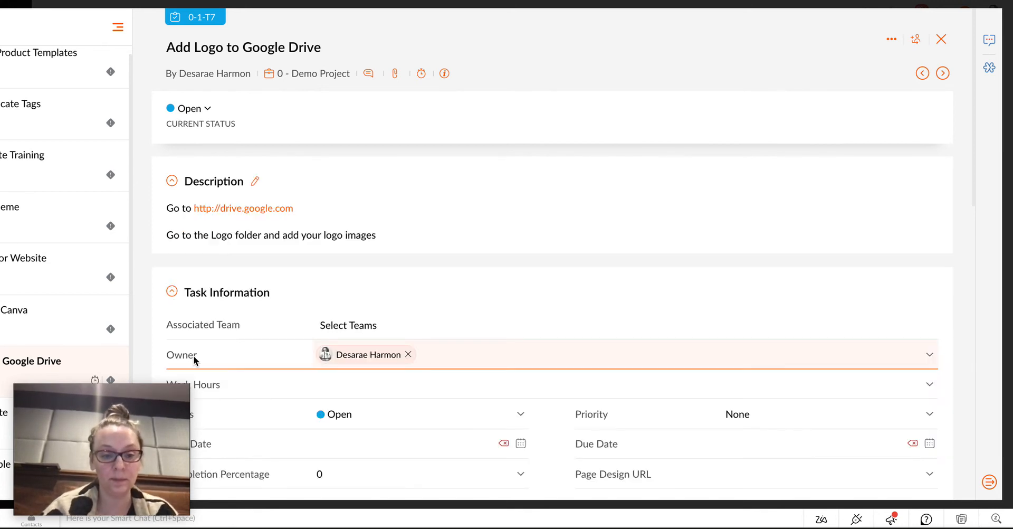
{"action": "left_click", "coordinate": [941, 40]}
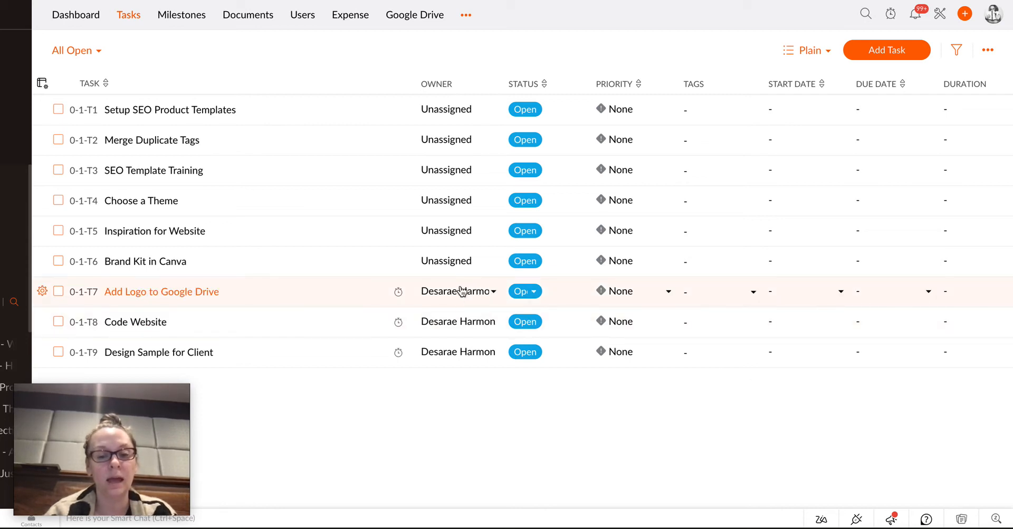
- Assign the project user as owner of the Brand Kit in Canva task
{"action": "left_click", "coordinate": [446, 262]}
{"action": "left_click", "coordinate": [414, 363]}
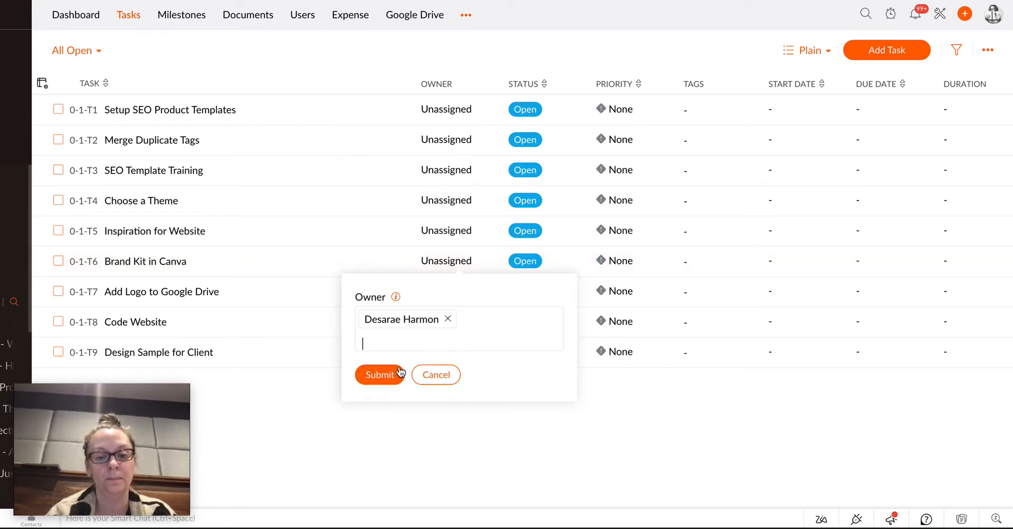
{"action": "left_click", "coordinate": [396, 377]}
- Assign the project user as owner of the Inspiration for Website task
{"action": "left_click", "coordinate": [441, 224]}
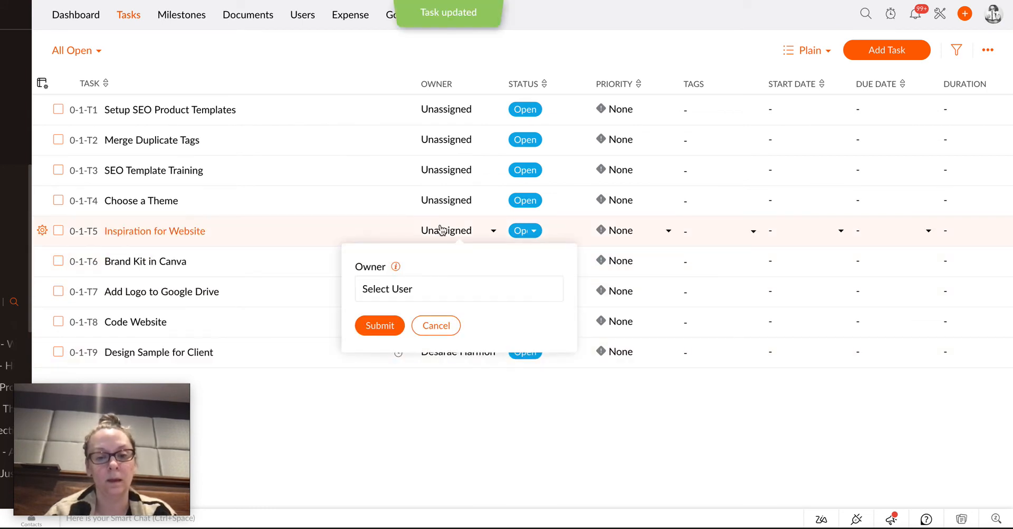
{"action": "left_click", "coordinate": [388, 323]}
{"action": "left_click", "coordinate": [458, 228]}
{"action": "left_click", "coordinate": [419, 291]}
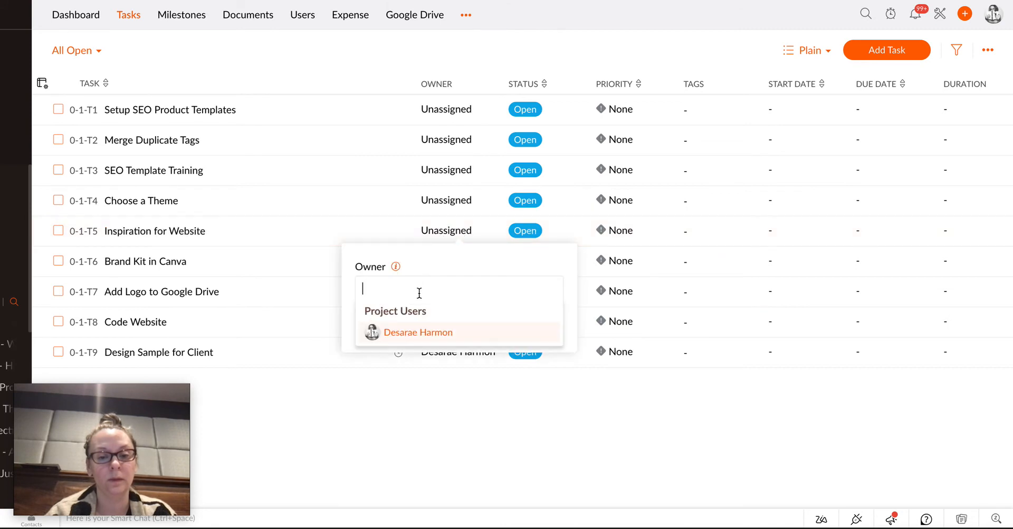
{"action": "left_click", "coordinate": [404, 332]}
{"action": "left_click", "coordinate": [379, 345]}
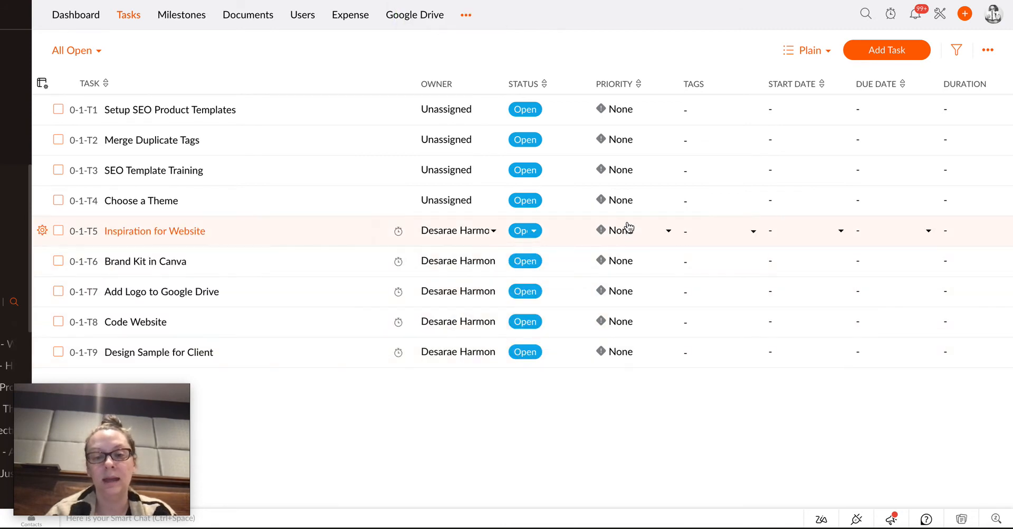
- Set the priority to High for Design Sample for Client, Code Website, Add Logo to Google Drive, Brand Kit in Canva and Inspiration for Website
{"action": "left_click", "coordinate": [626, 352]}
{"action": "left_click", "coordinate": [629, 454]}
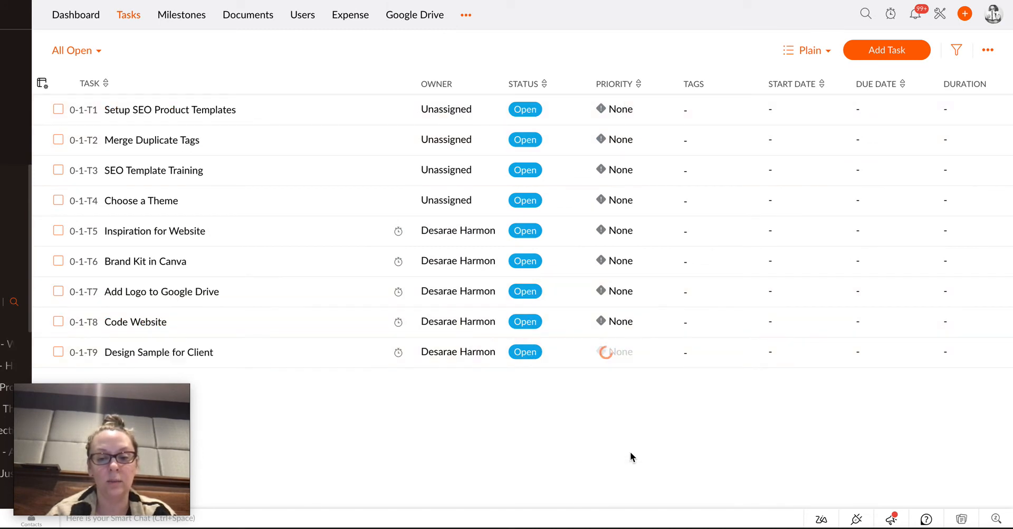
{"action": "left_click", "coordinate": [615, 323]}
{"action": "left_click", "coordinate": [623, 417]}
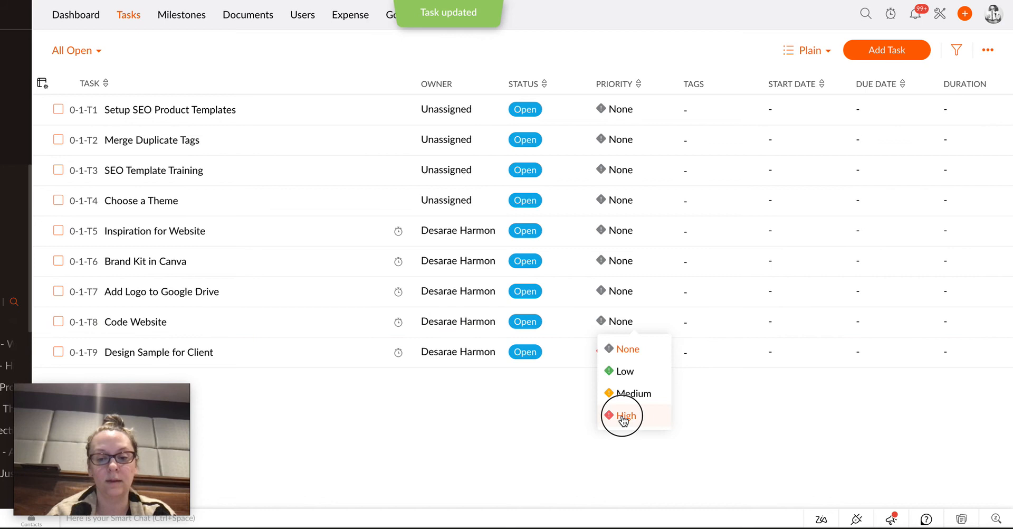
{"action": "left_click", "coordinate": [616, 291]}
{"action": "left_click", "coordinate": [627, 384]}
{"action": "left_click", "coordinate": [618, 261]}
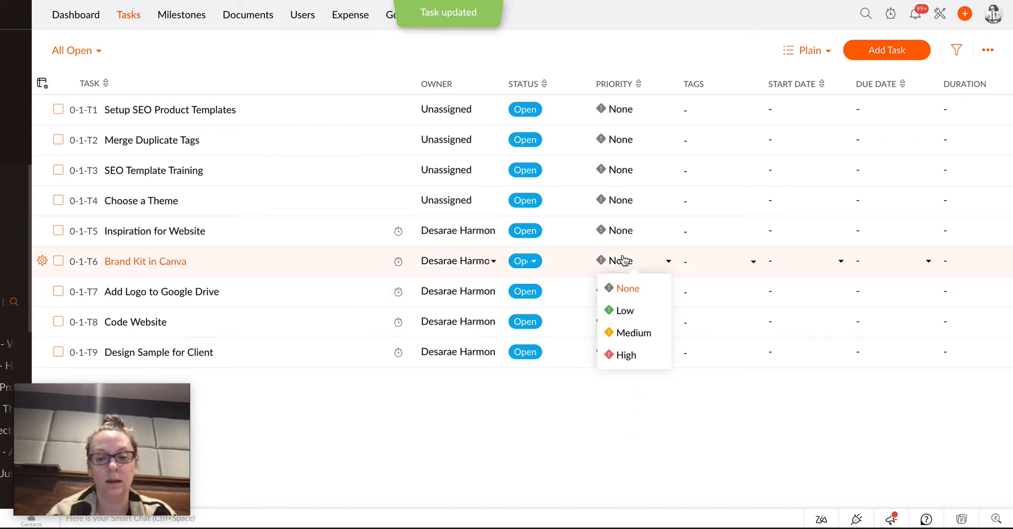
{"action": "left_click", "coordinate": [624, 352]}
{"action": "left_click", "coordinate": [625, 231]}
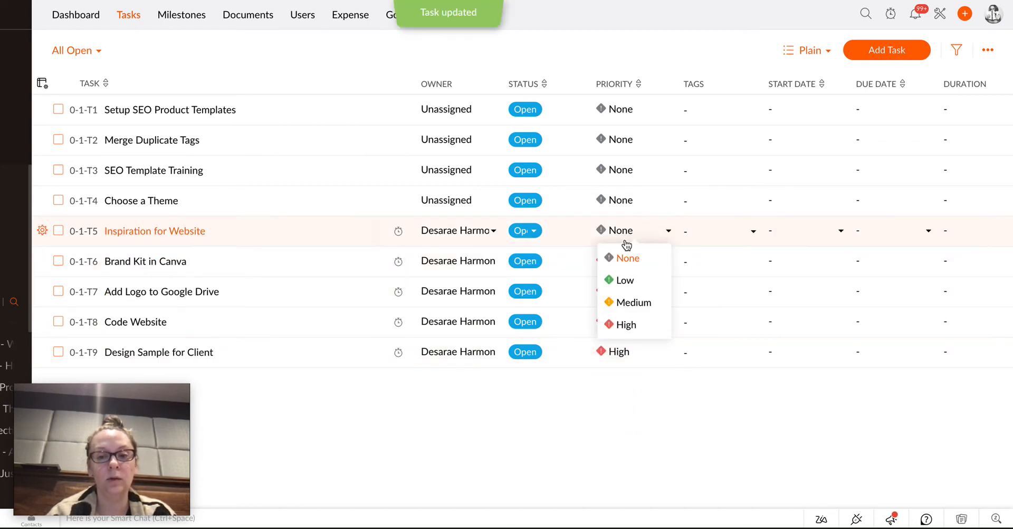
{"action": "left_click", "coordinate": [623, 323]}
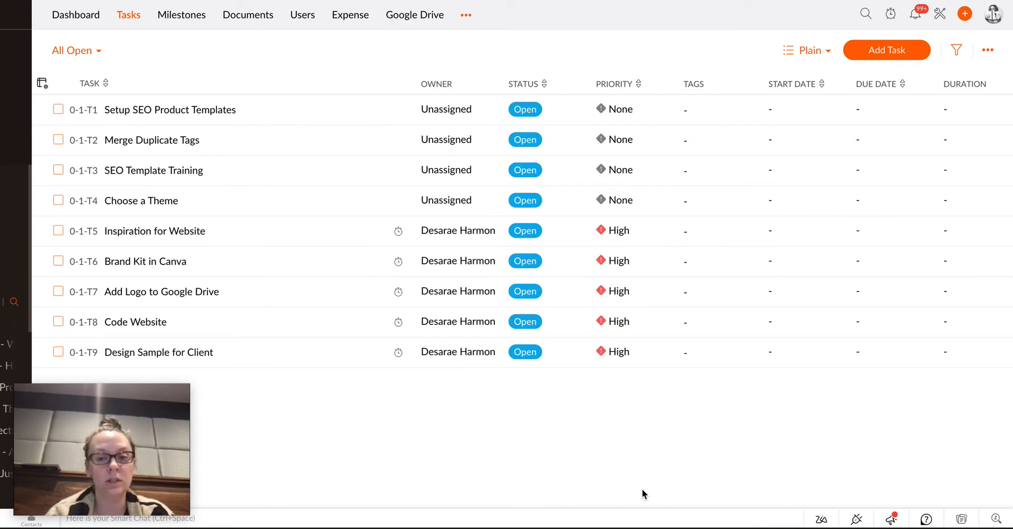
- Set Setup SEO Product Templates to Low priority, and Merge Duplicate Tags, SEO Template Training and Choose a Theme to Medium
{"action": "left_click", "coordinate": [607, 116]}
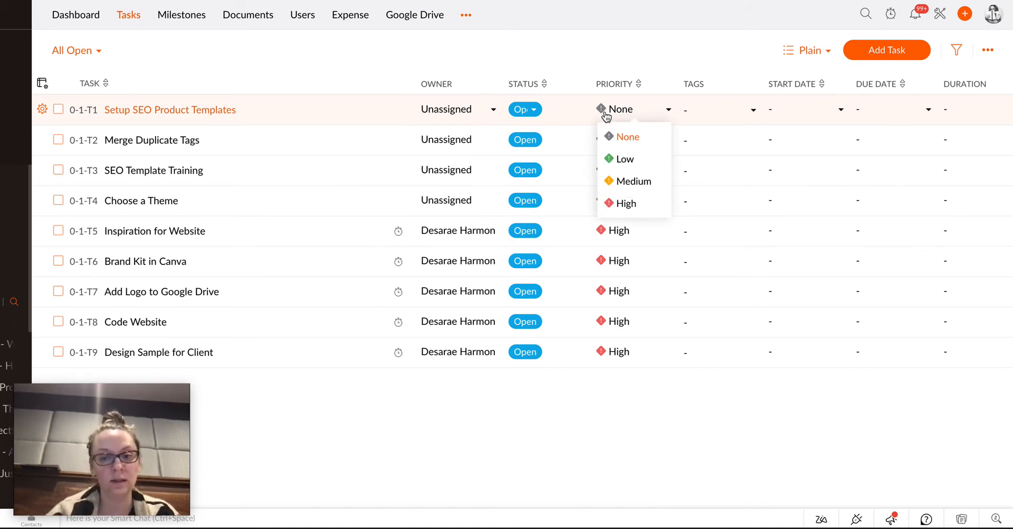
{"action": "left_click", "coordinate": [622, 160]}
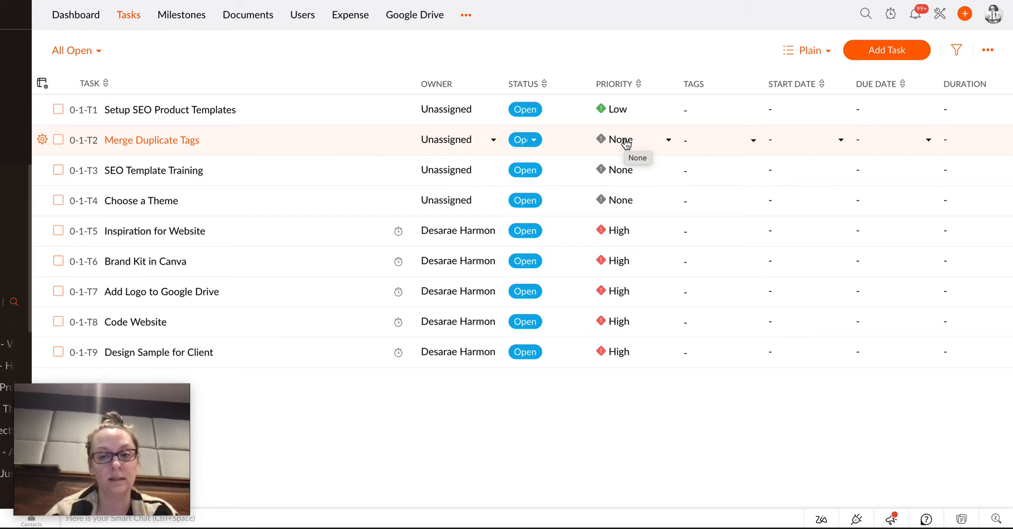
{"action": "left_click", "coordinate": [626, 141]}
{"action": "left_click", "coordinate": [623, 211]}
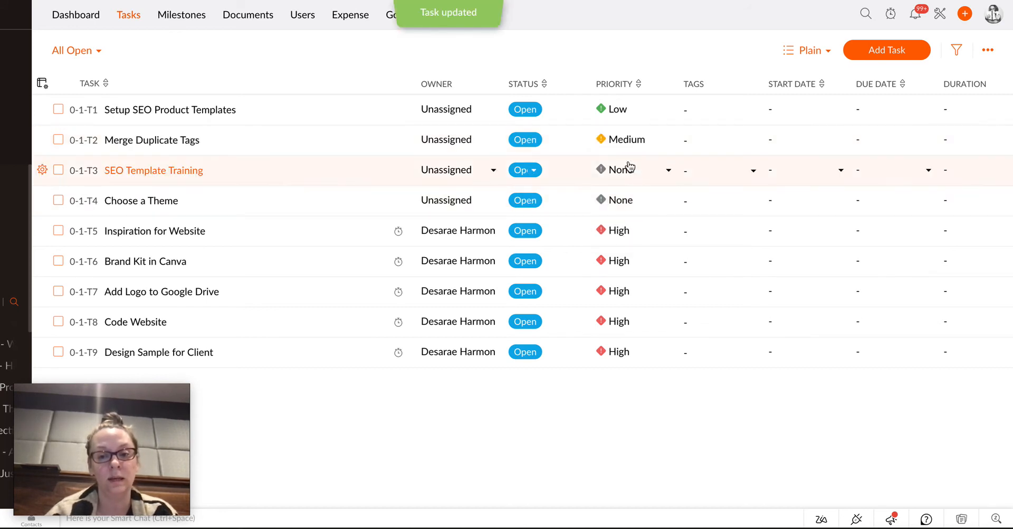
{"action": "left_click", "coordinate": [629, 168]}
{"action": "left_click", "coordinate": [631, 241]}
{"action": "left_click", "coordinate": [633, 203]}
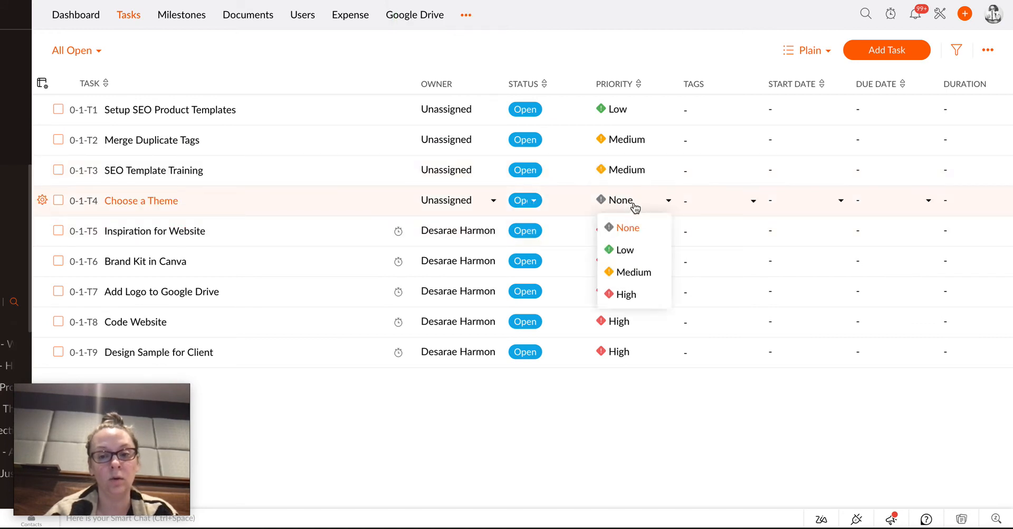
{"action": "left_click", "coordinate": [636, 272]}
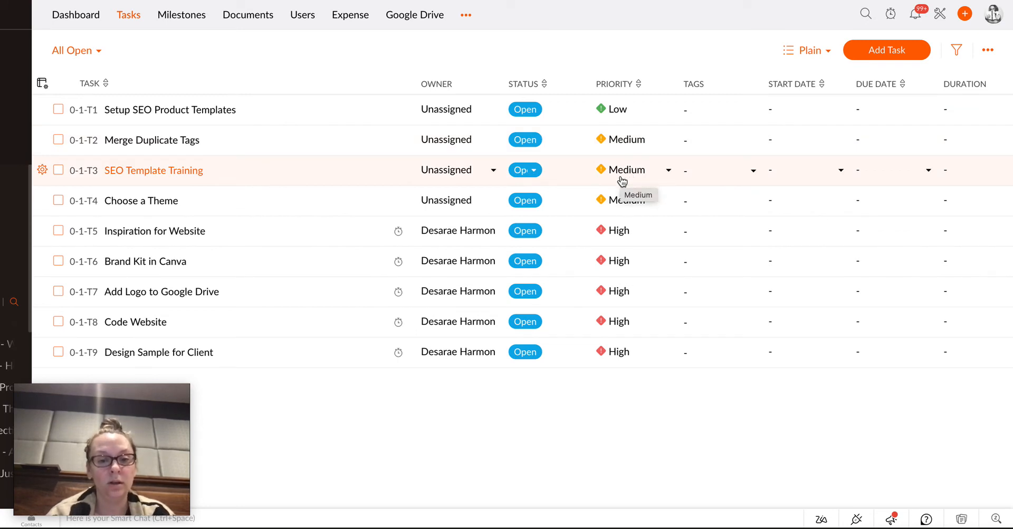
- Change the status of the Design Sample for Client task to In Progress and from there to Completed
{"action": "left_click", "coordinate": [531, 353]}
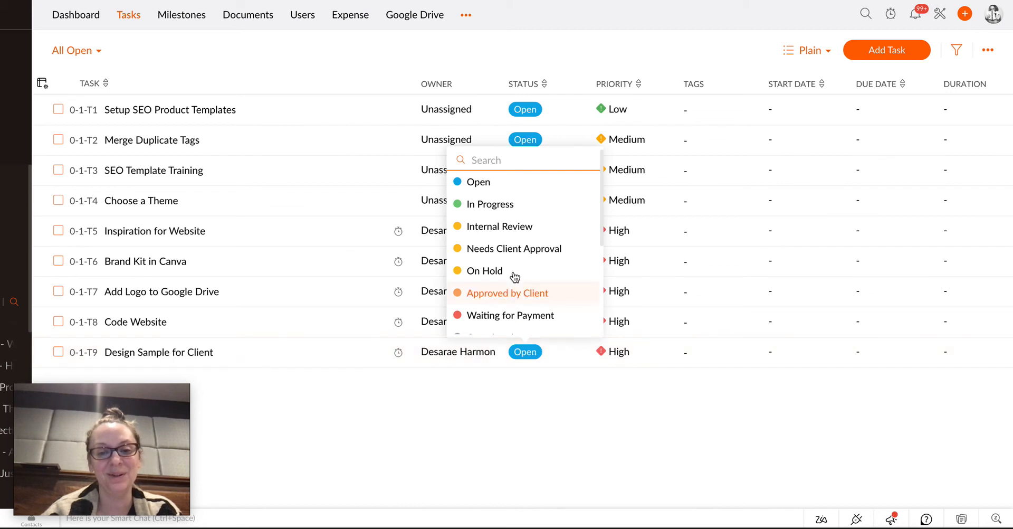
{"action": "left_click", "coordinate": [514, 204]}
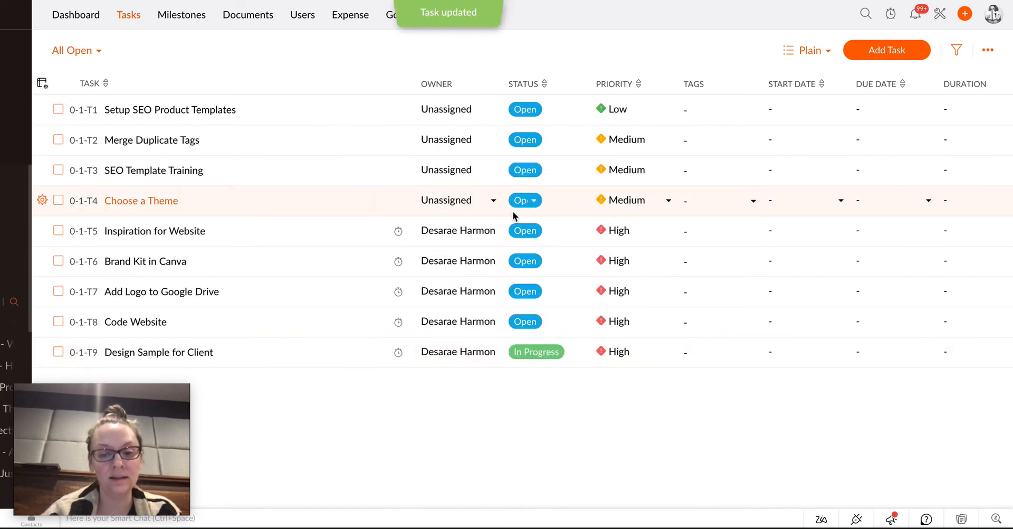
{"action": "left_click", "coordinate": [547, 357]}
{"action": "scroll", "coordinate": [528, 291], "scroll_direction": "down", "scroll_amount": 3}
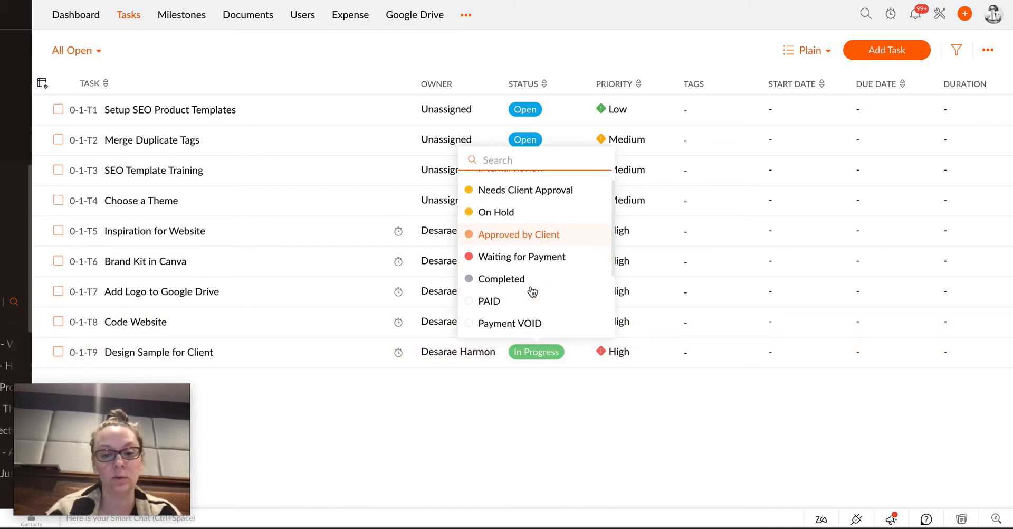
{"action": "left_click", "coordinate": [510, 280]}
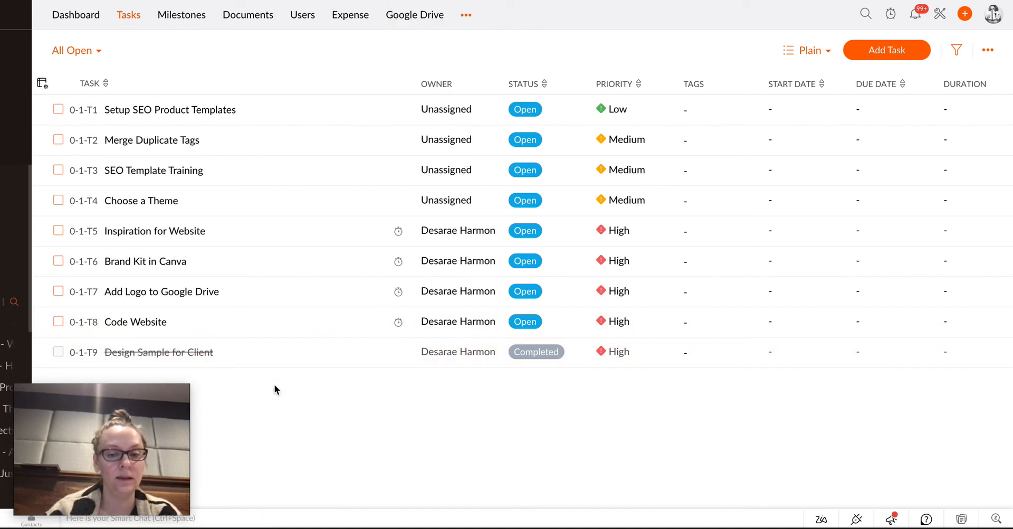
- Show the task list in the My Open view and switch it to the All Tasks view
{"action": "left_click", "coordinate": [76, 51]}
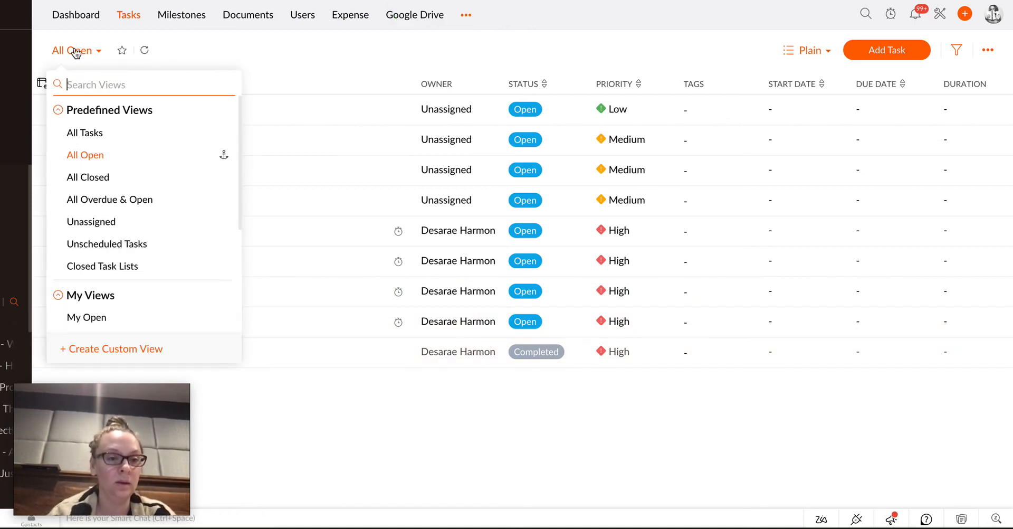
{"action": "left_click", "coordinate": [76, 51]}
{"action": "left_click", "coordinate": [91, 53]}
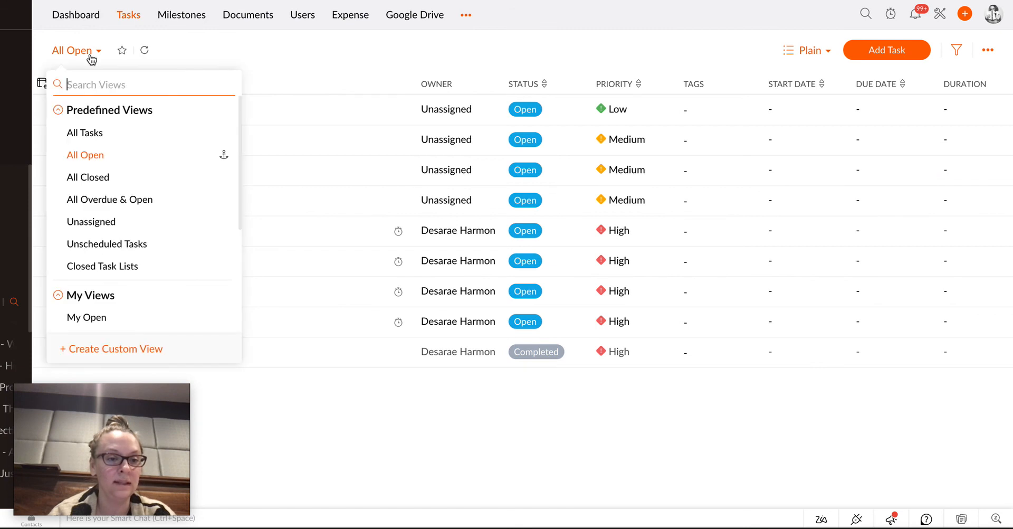
{"action": "scroll", "coordinate": [100, 201], "scroll_direction": "down", "scroll_amount": 3}
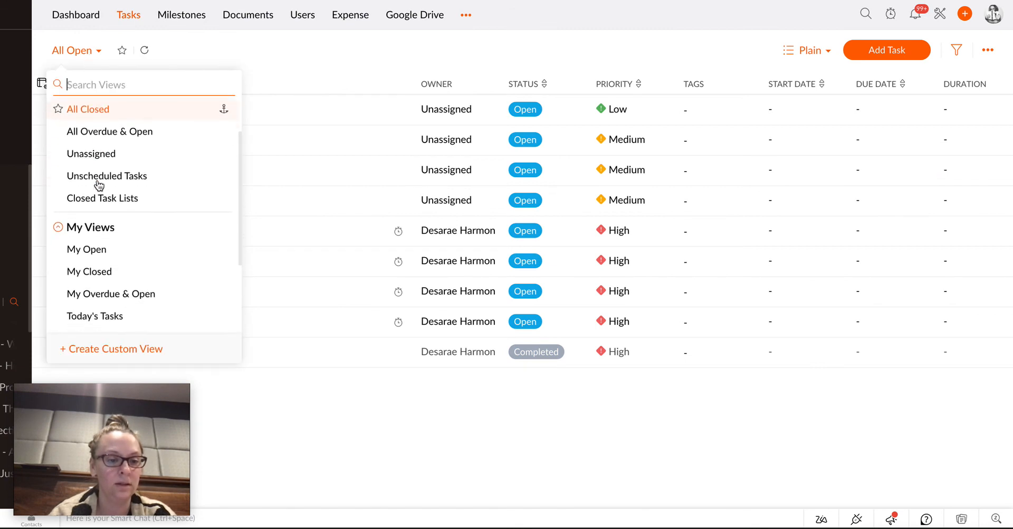
{"action": "left_click", "coordinate": [87, 242]}
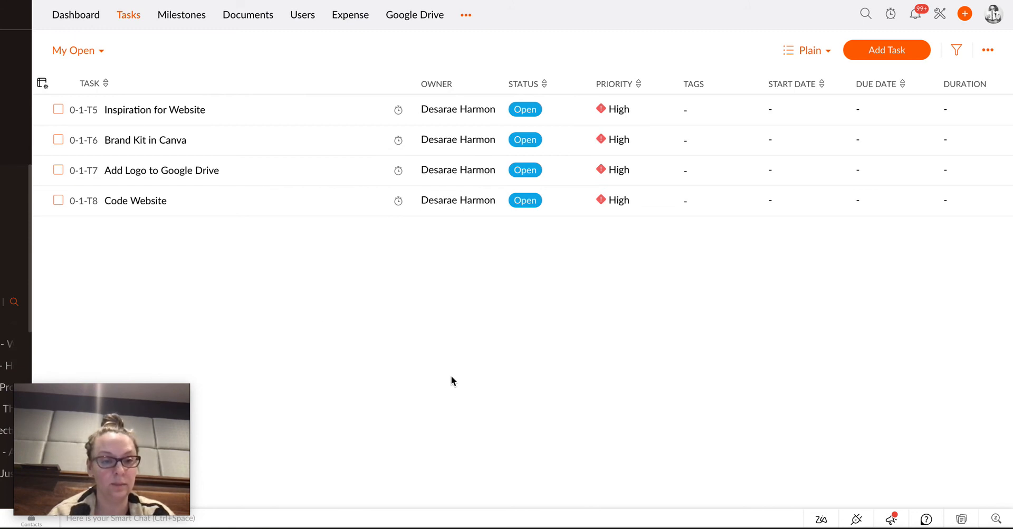
{"action": "left_click", "coordinate": [80, 51]}
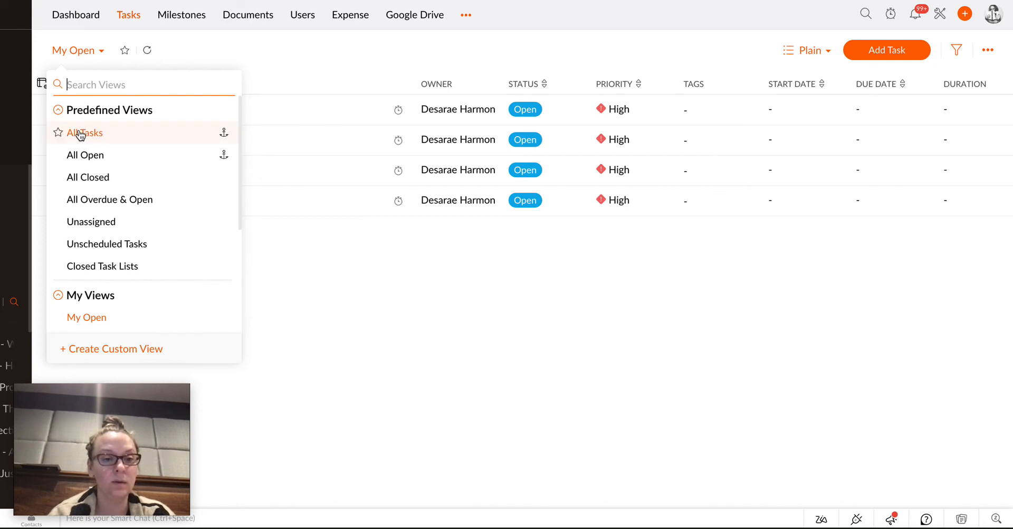
{"action": "left_click", "coordinate": [109, 134]}
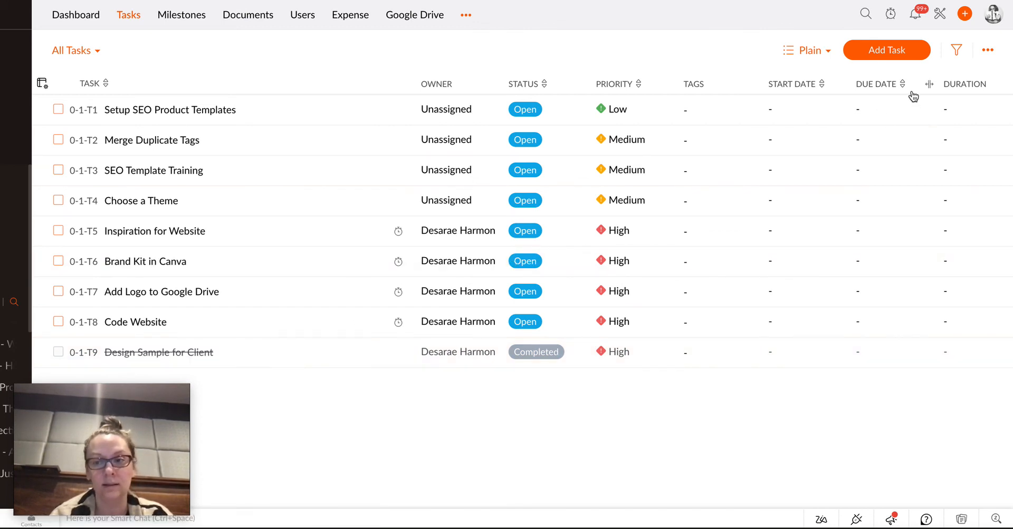
- Filter the task list to High priority tasks owned by the project user, matching all of the criteria
{"action": "left_click", "coordinate": [958, 50]}
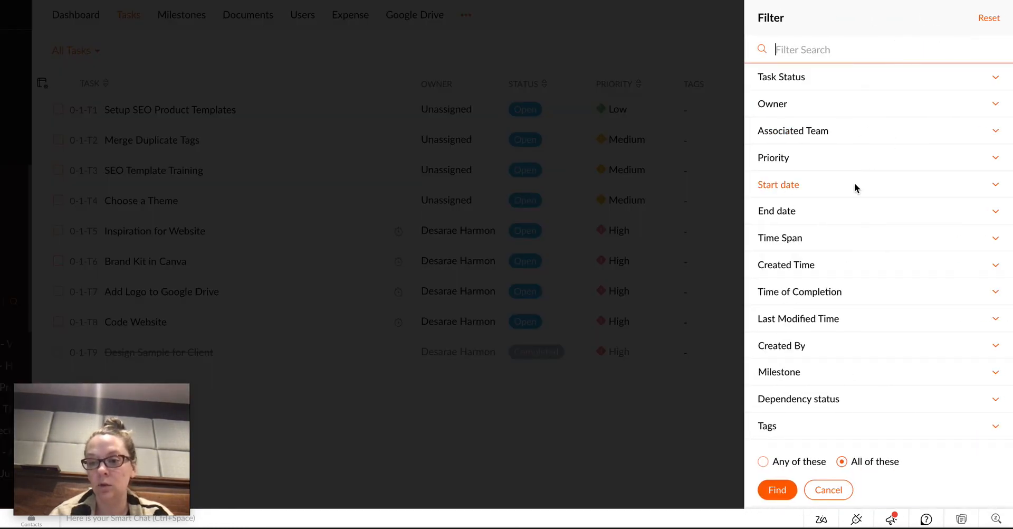
{"action": "left_click", "coordinate": [827, 158]}
{"action": "left_click", "coordinate": [765, 263]}
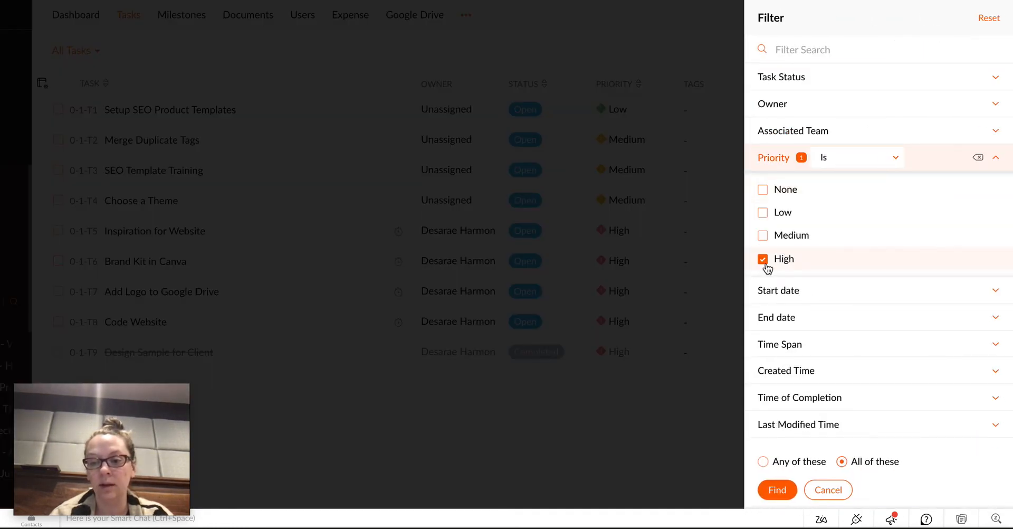
{"action": "left_click", "coordinate": [796, 108]}
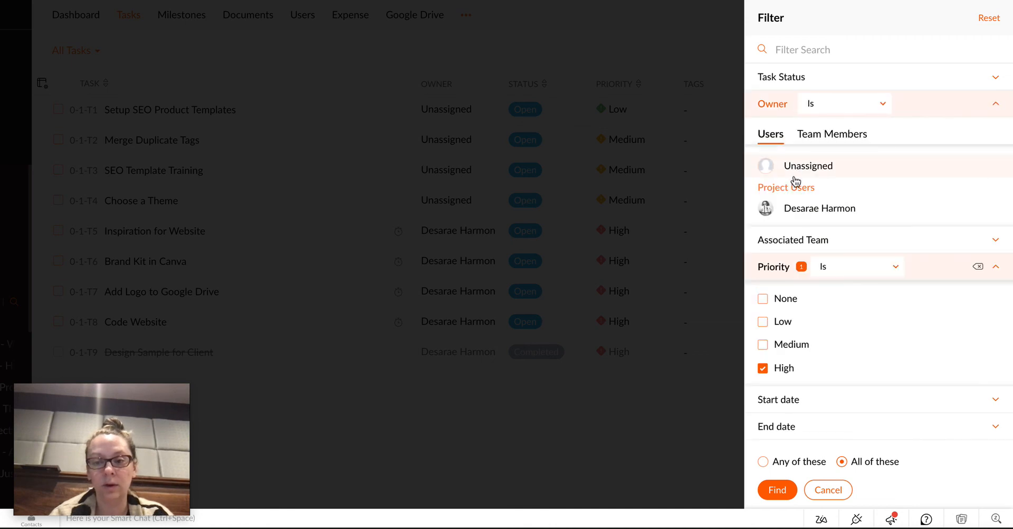
{"action": "left_click", "coordinate": [765, 209]}
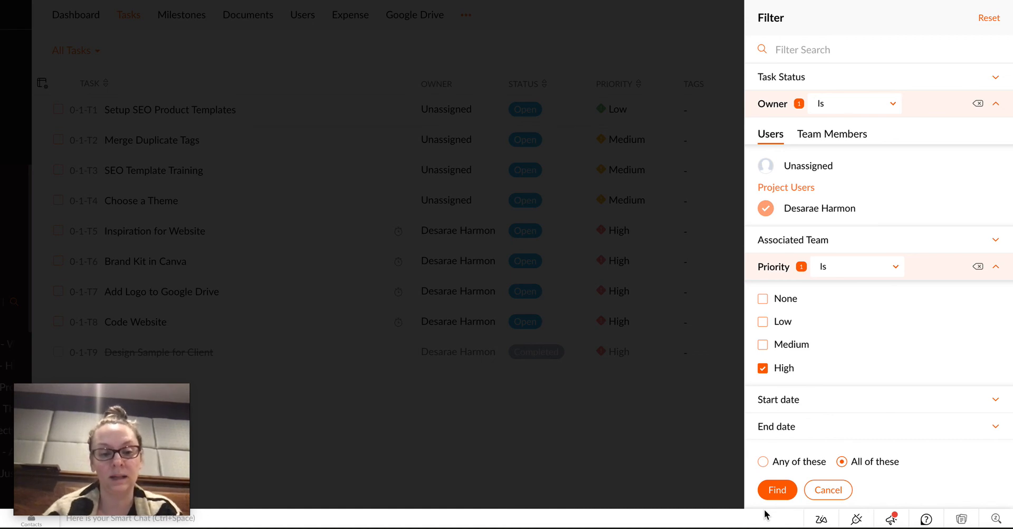
{"action": "left_click", "coordinate": [778, 489]}
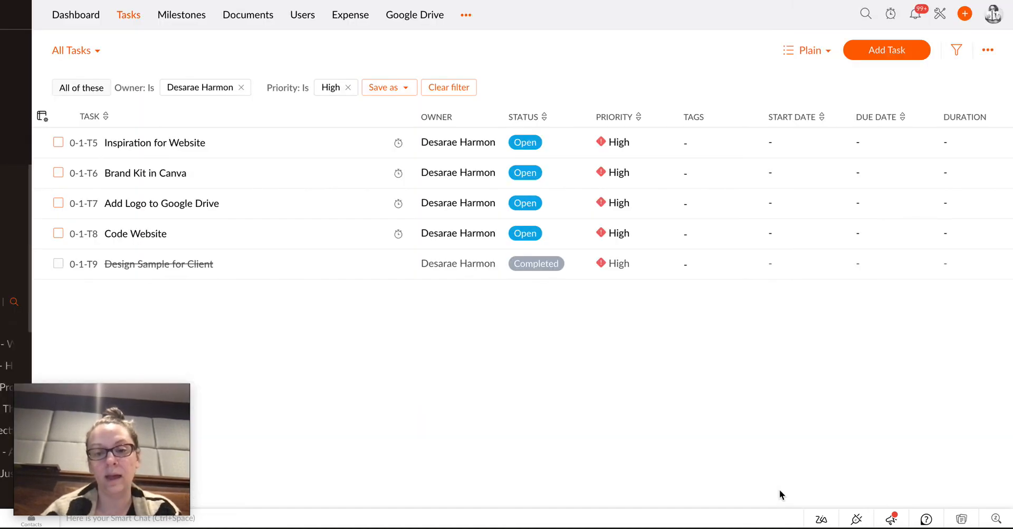